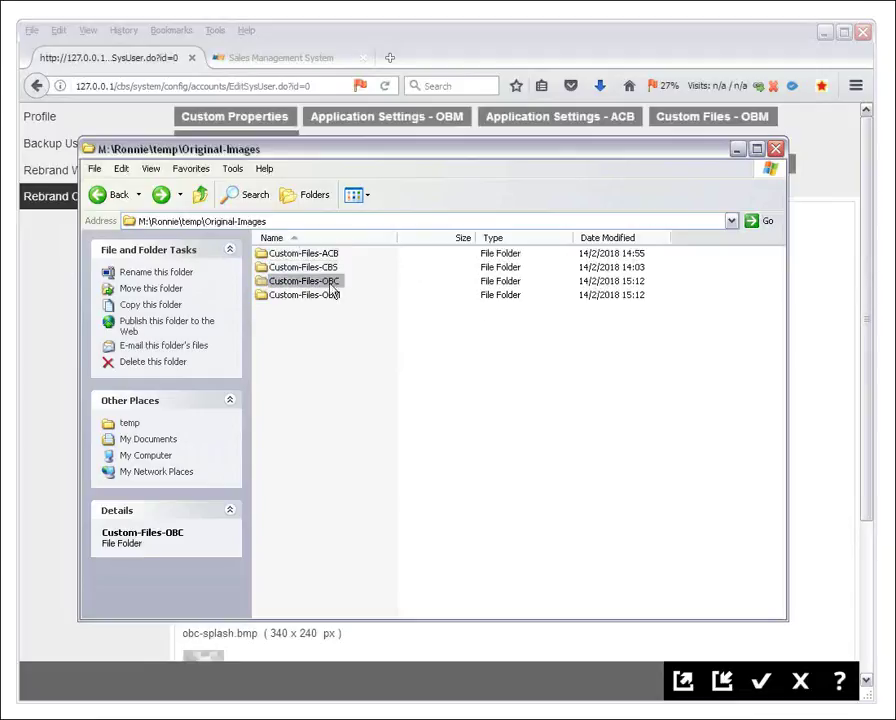
Browse the original images in the Custom-Files-ACB and Custom-Files-CBS folders, showing the CBS images as thumbnails
click(331, 296)
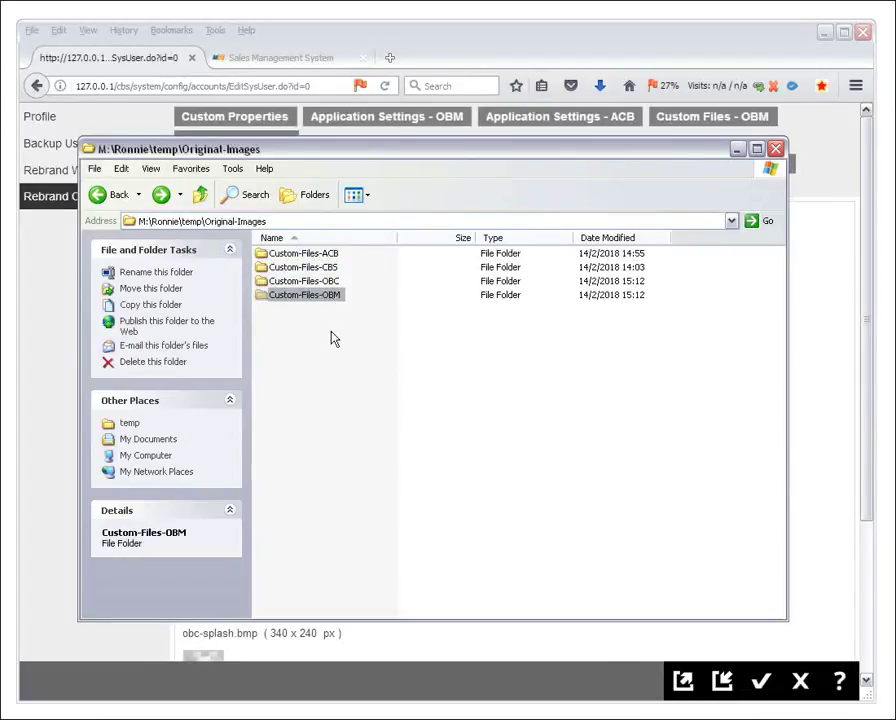
double_click(320, 259)
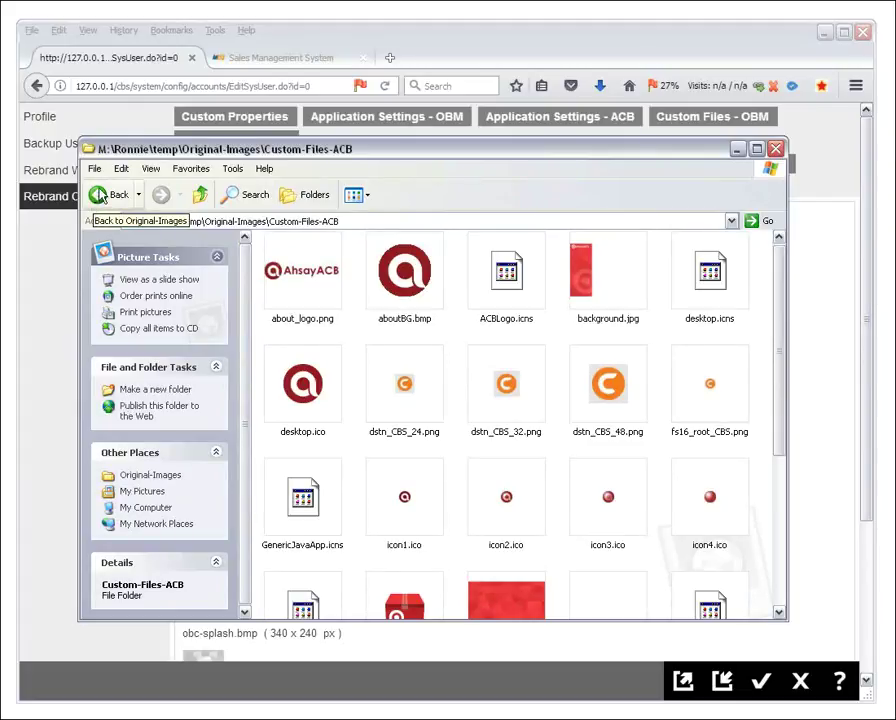
click(101, 196)
double_click(274, 267)
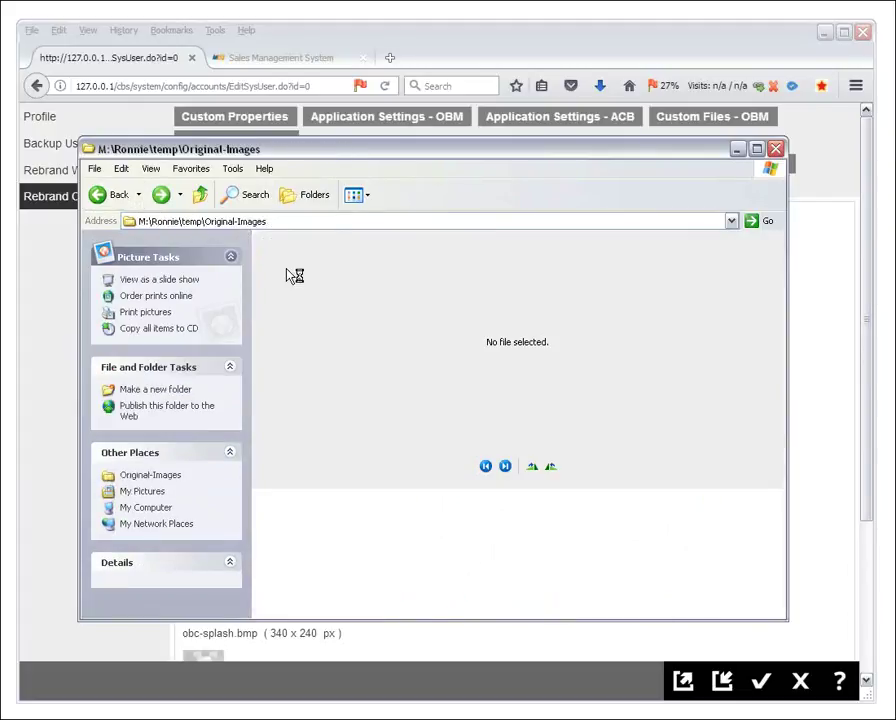
click(364, 200)
click(370, 236)
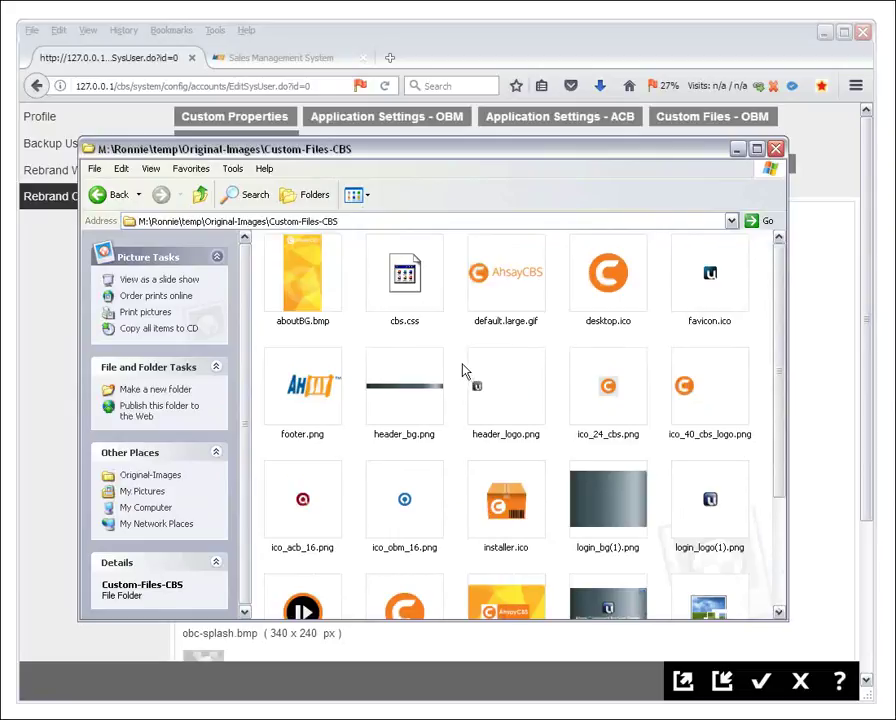
drag(776, 326, 780, 272)
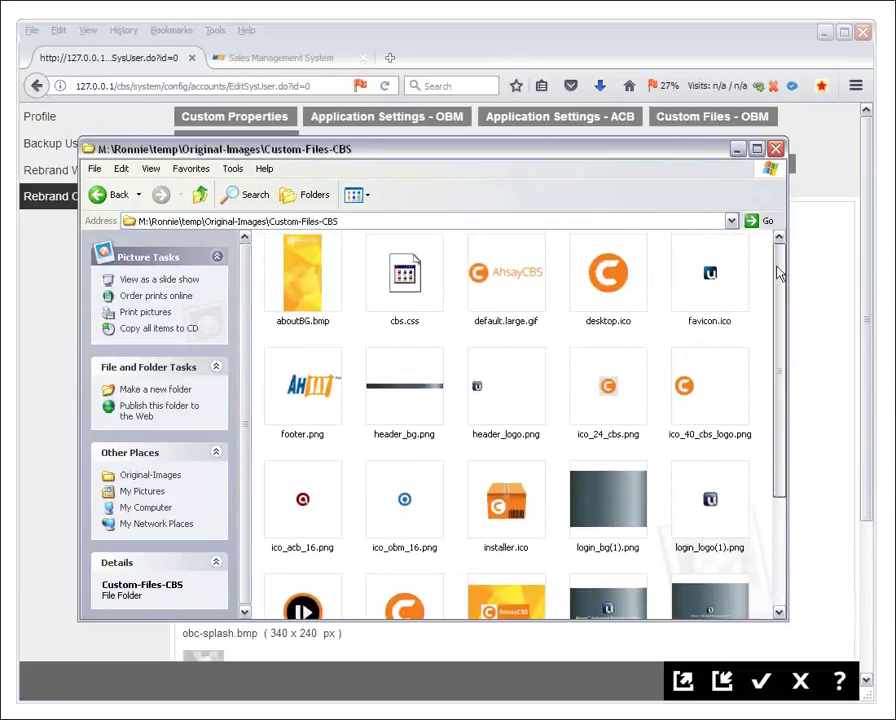
Browse the original images in the Custom-Files-OBC and Custom-Files-OBM folders, showing the OBC images as thumbnails
click(100, 196)
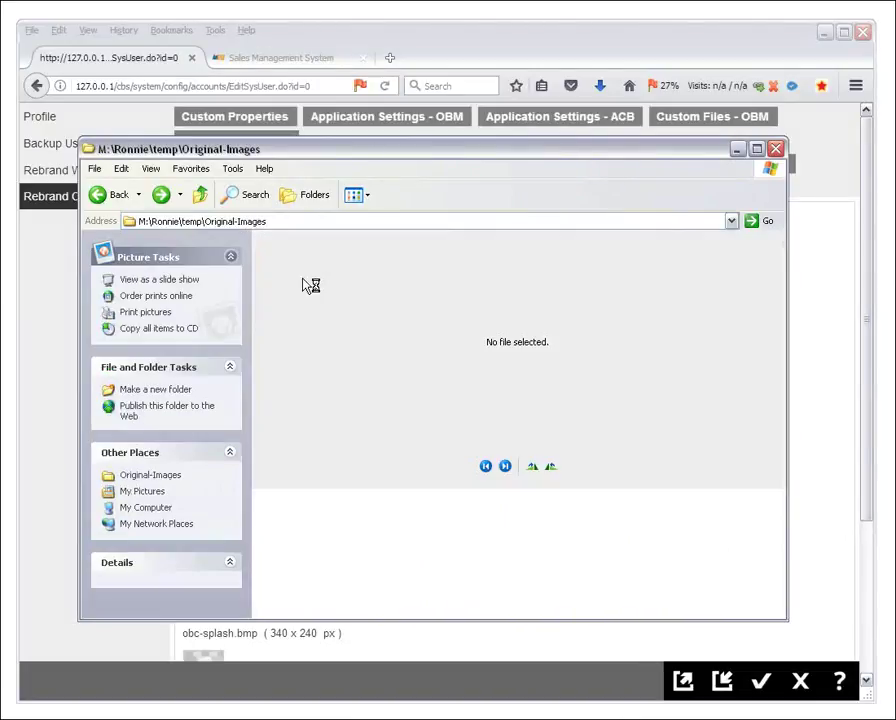
double_click(311, 286)
click(356, 195)
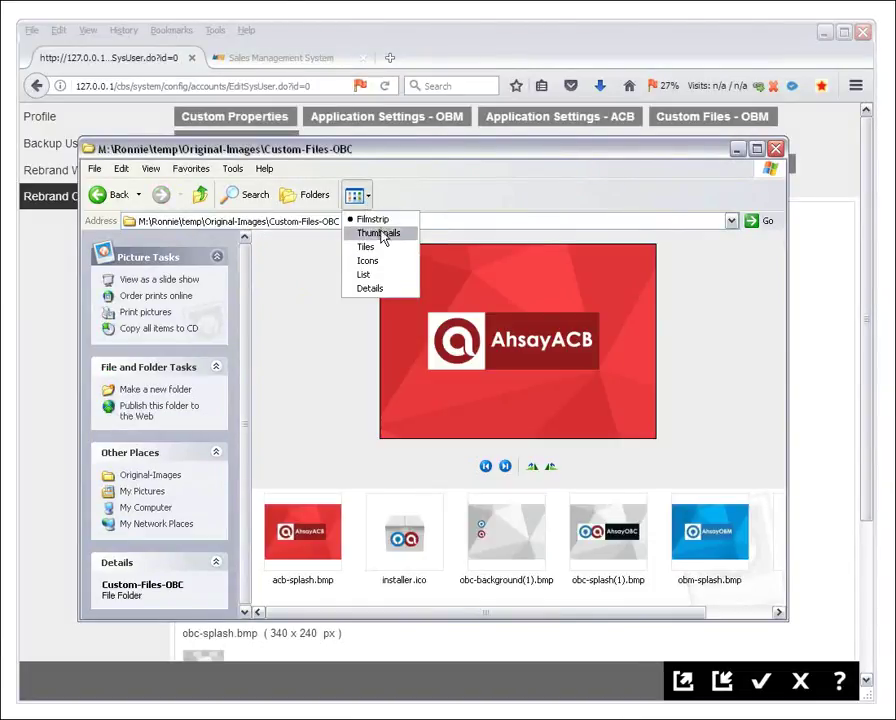
click(379, 233)
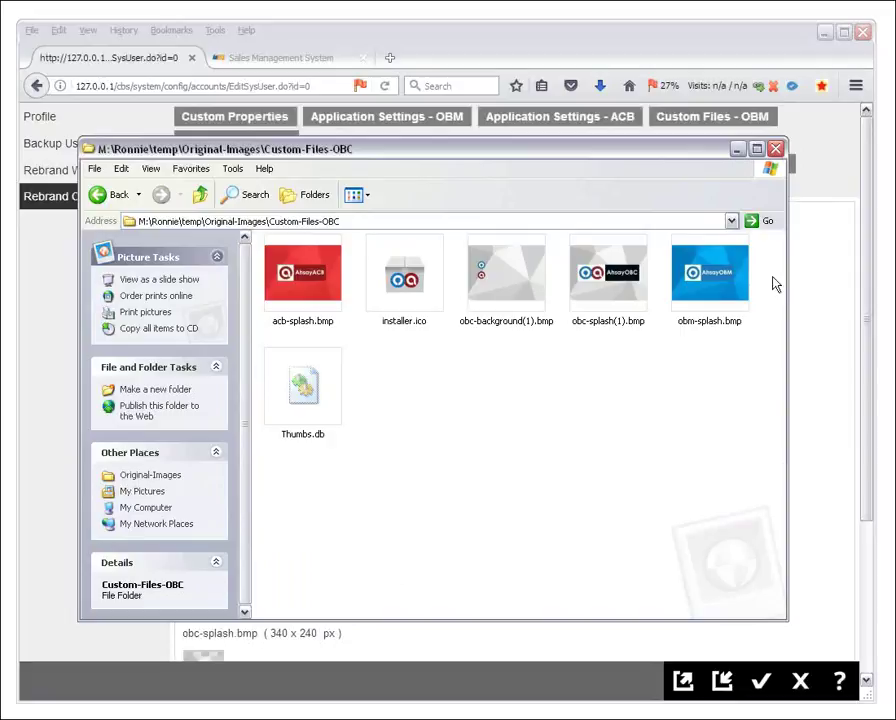
click(104, 197)
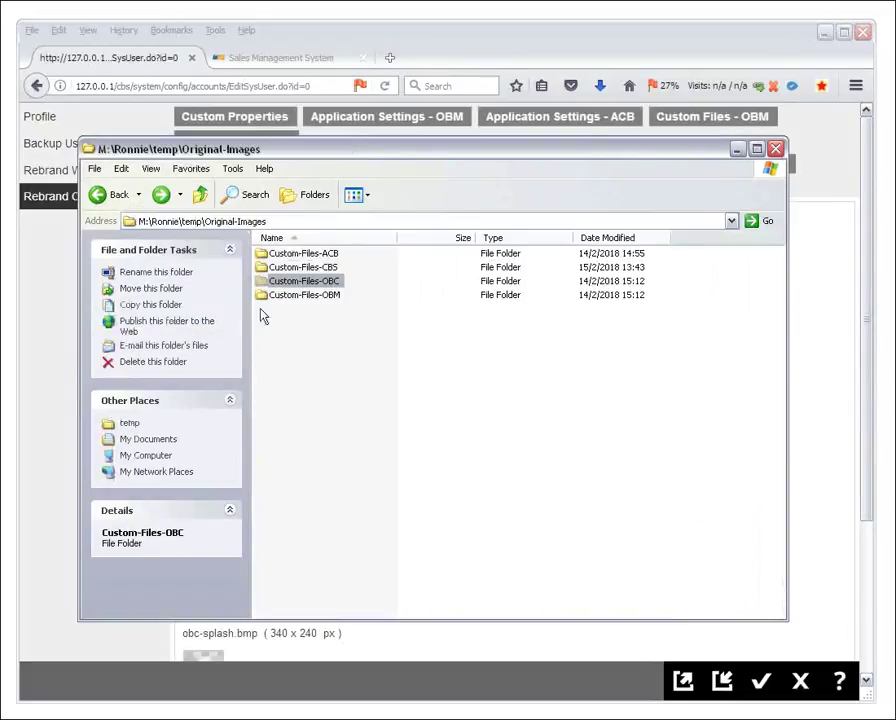
double_click(288, 298)
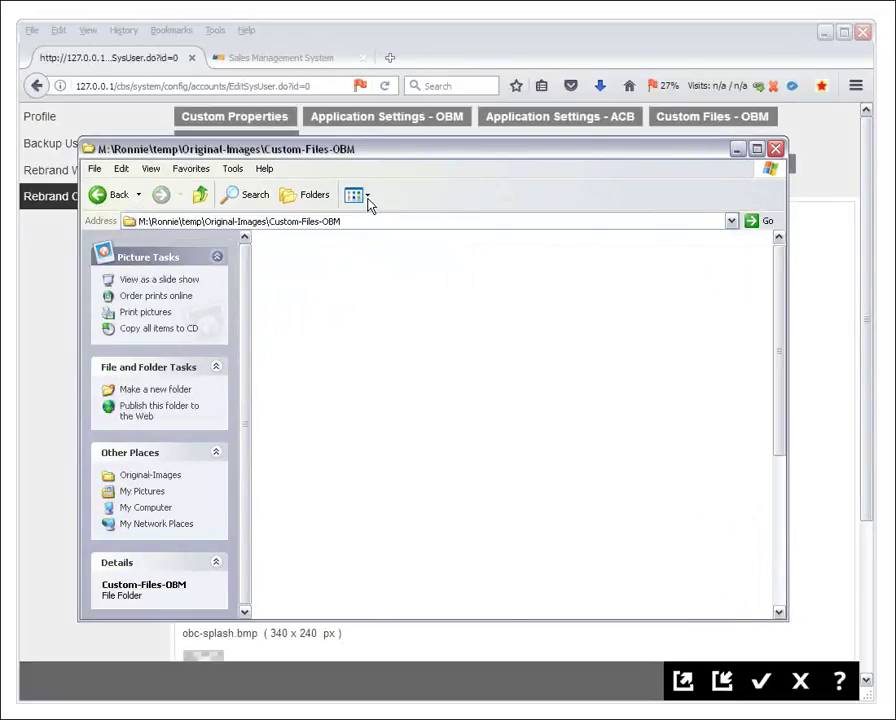
mouse_move(778, 280)
mouse_down()
mouse_move(781, 449)
mouse_move(778, 296)
mouse_up()
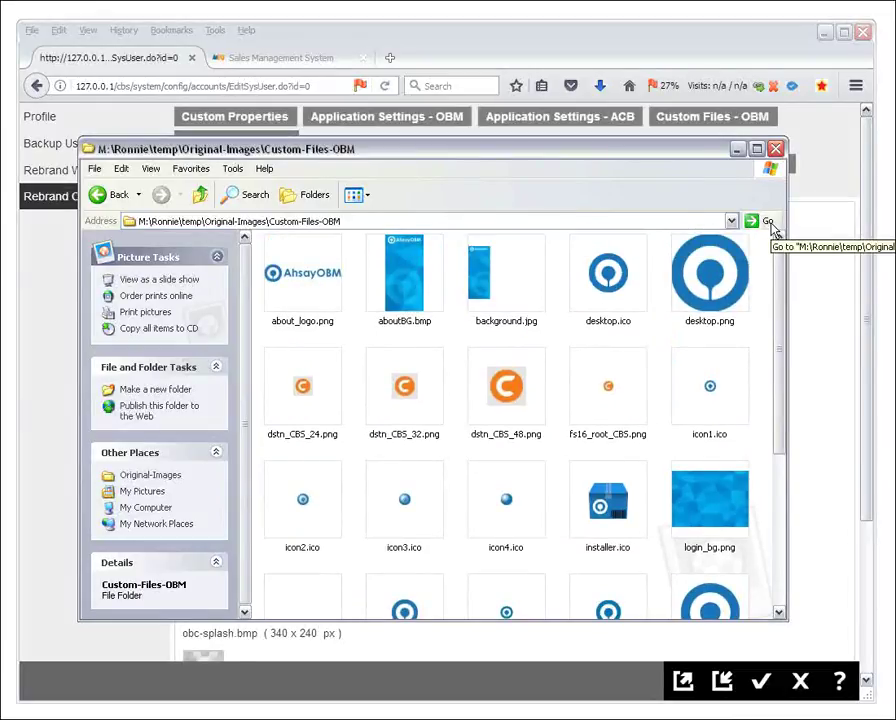
click(768, 221)
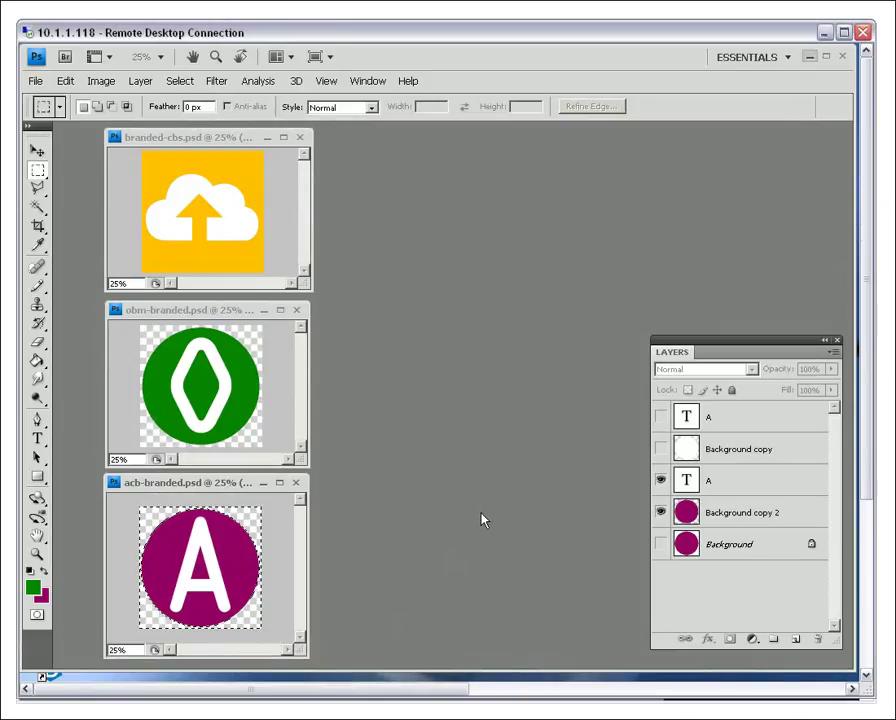
In Photoshop, open about_logo.png from the Custom-Files-ACB folder and enlarge its document window
click(34, 82)
click(42, 113)
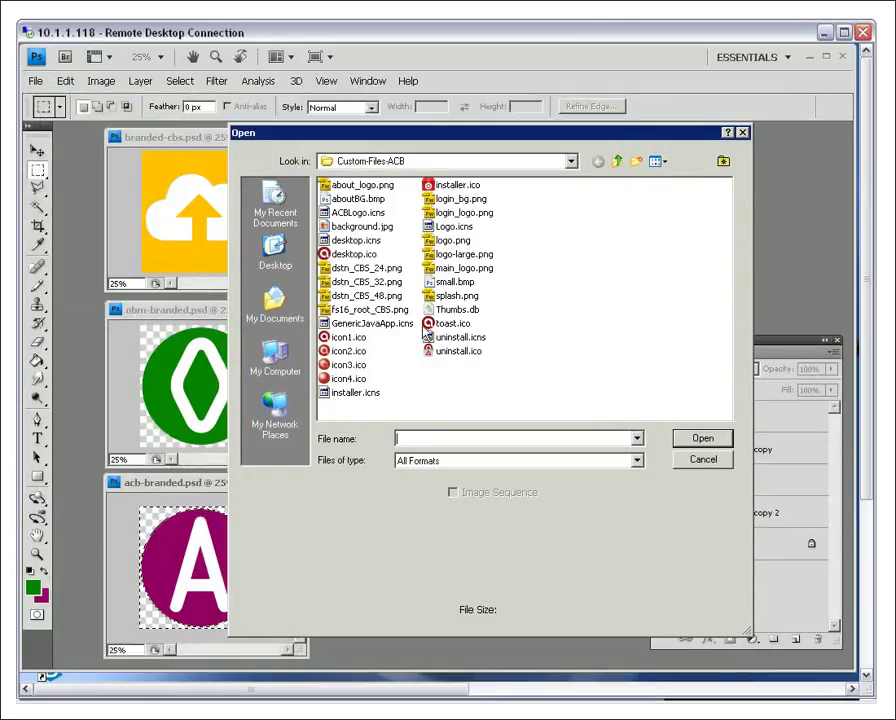
click(659, 161)
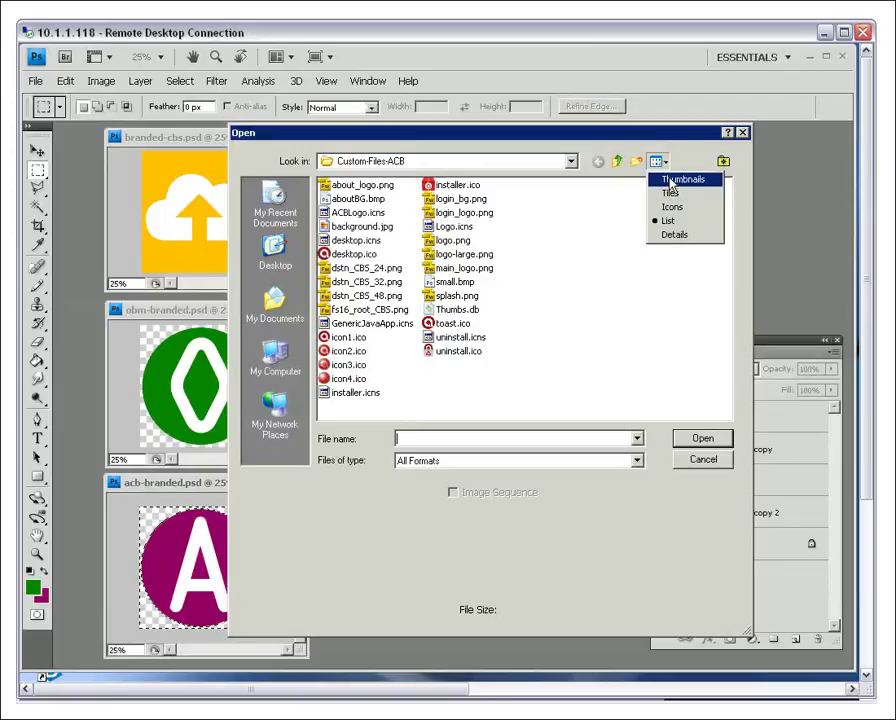
click(682, 179)
double_click(367, 227)
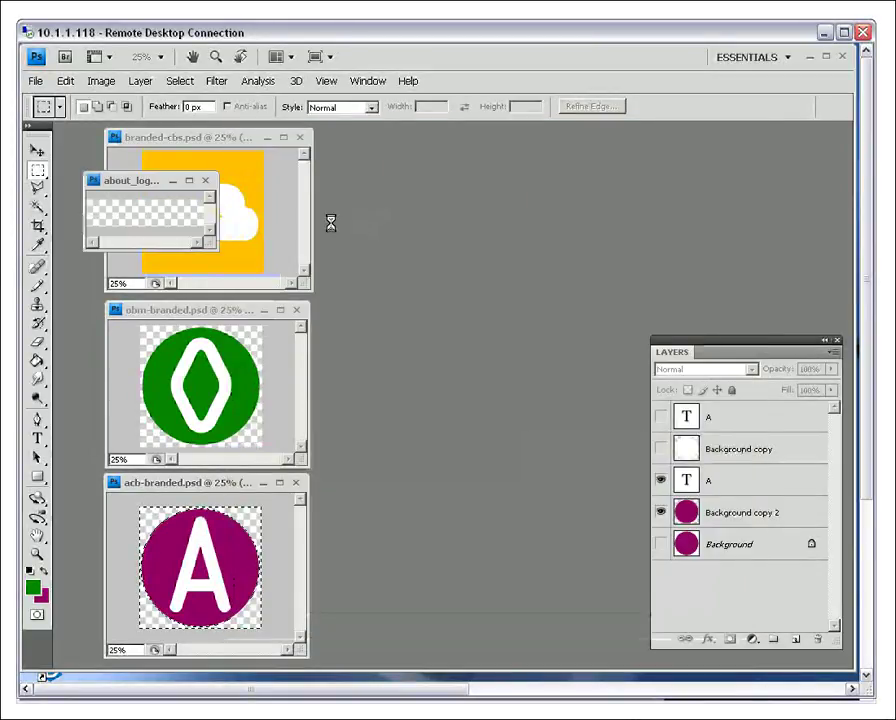
drag(210, 242, 536, 380)
key(ctrl+plus)
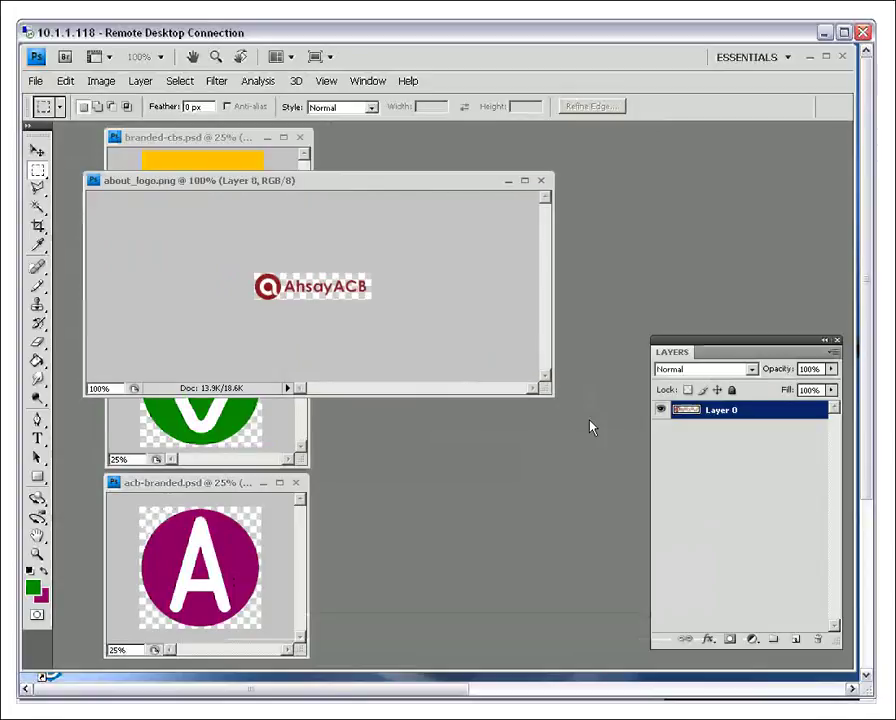
key(ctrl+plus)
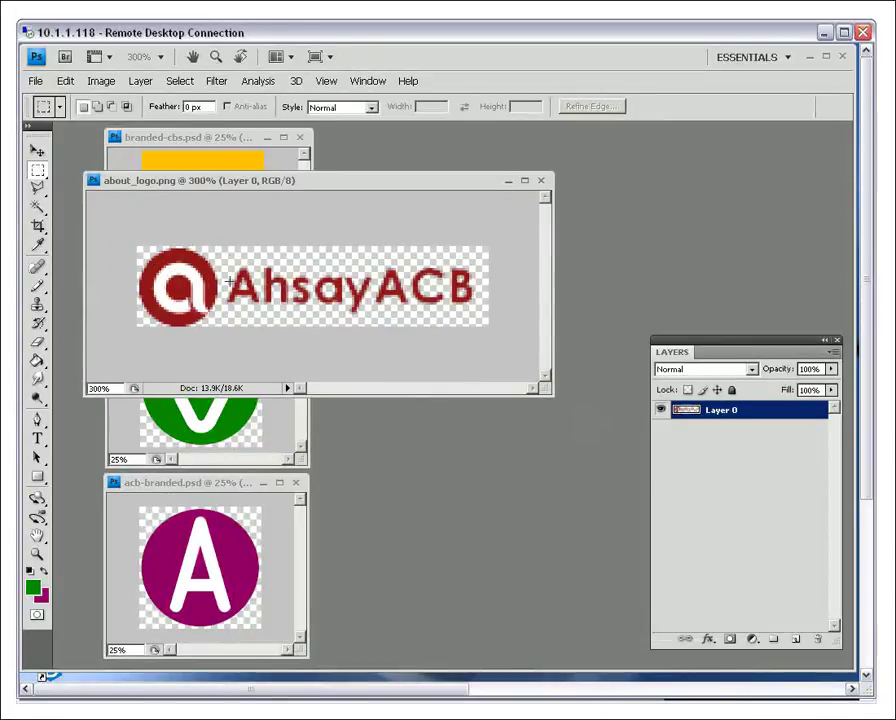
Copy the visible A text layer and the Background copy 2 layer from acb-branded.psd into about_logo.png
click(207, 488)
key(ctrl+a)
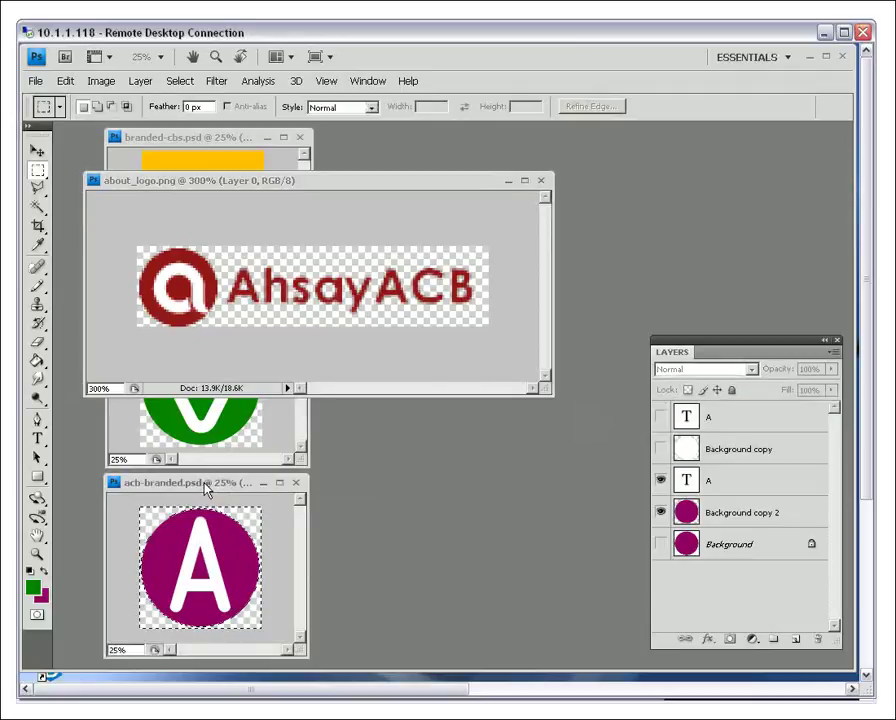
click(729, 488)
shift+click(738, 512)
drag(730, 481, 296, 284)
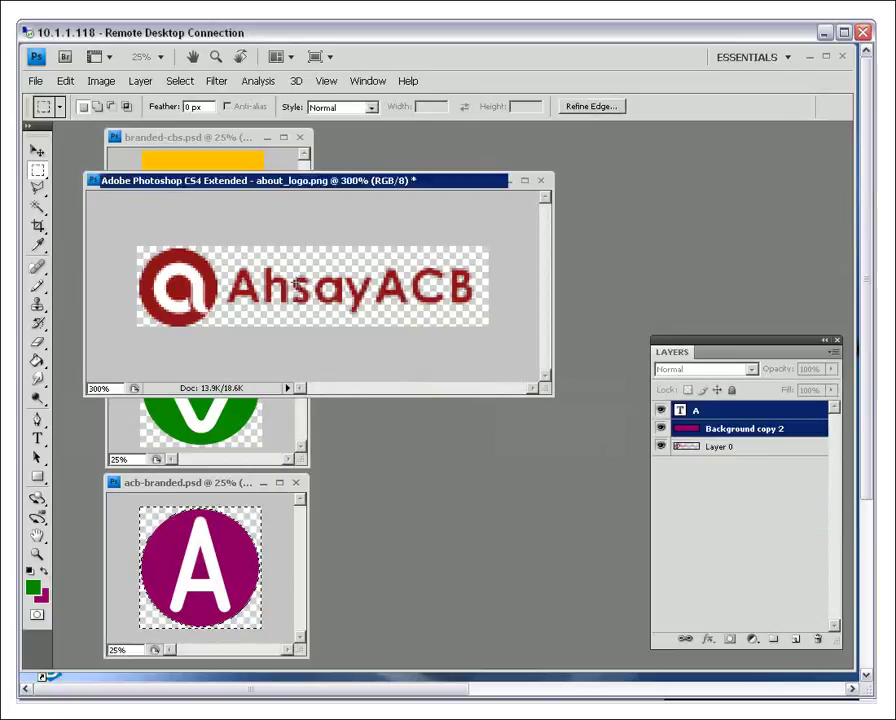
Use Free Transform to scale the copied A and Background copy 2 layers down to about 16%
key(ctrl+minus)
key(ctrl+minus)
key(ctrl+minus)
key(ctrl+minus)
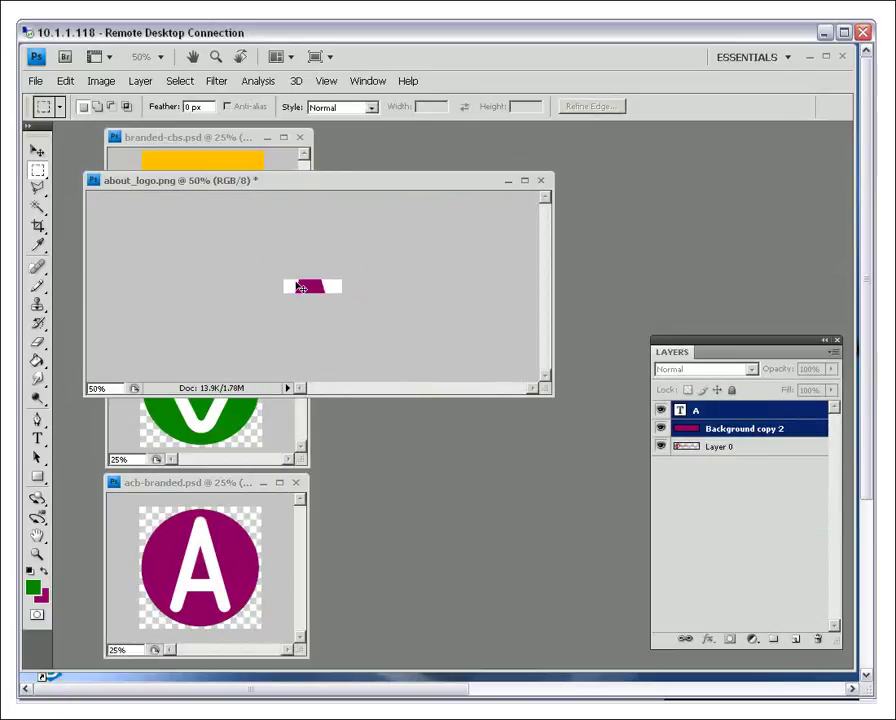
key(ctrl+t)
key(ctrl+minus)
key(ctrl+minus)
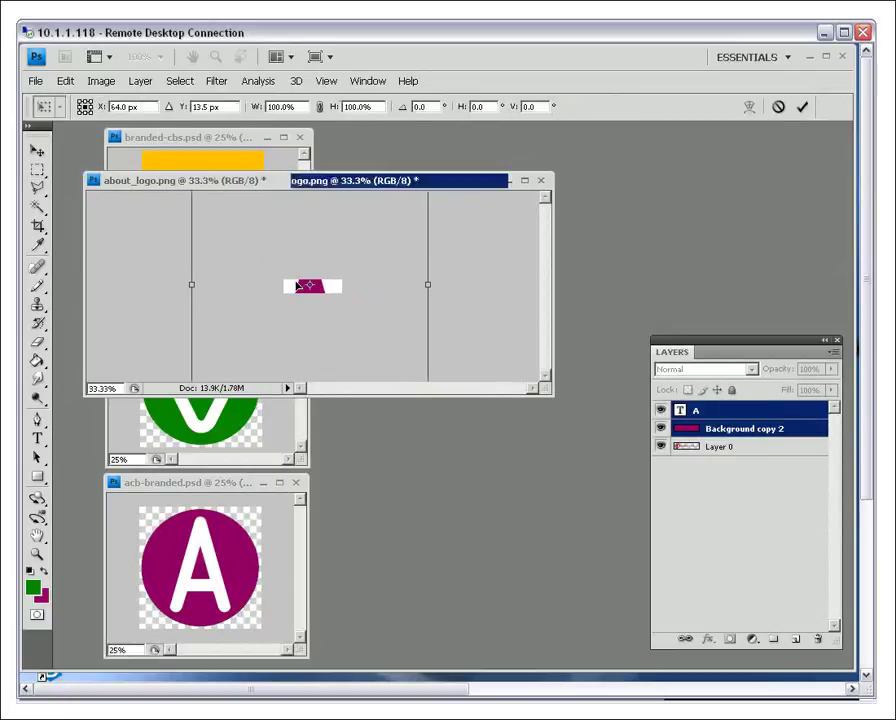
drag(252, 219, 336, 313)
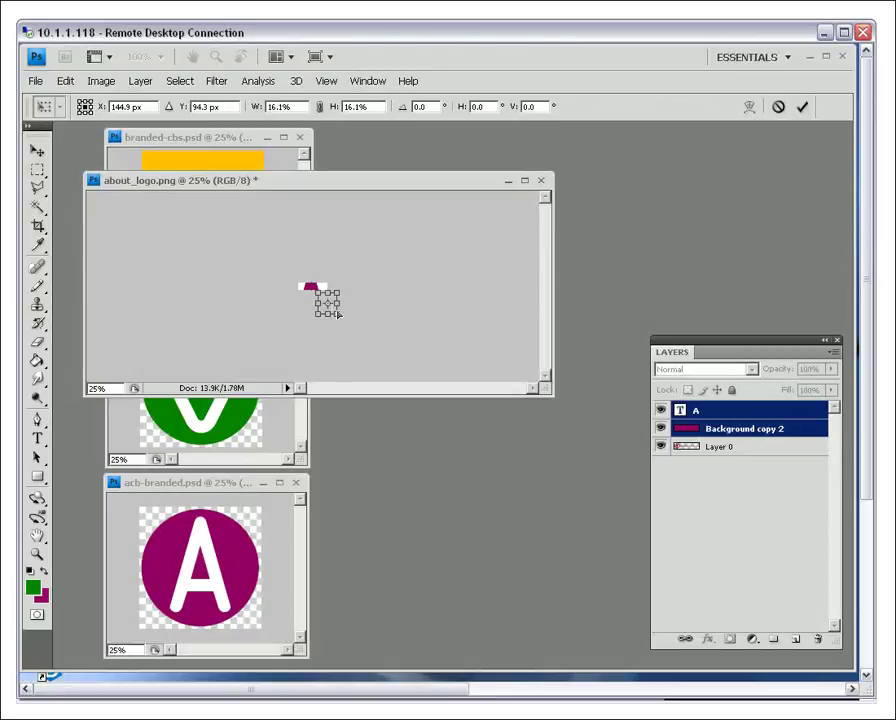
Move the scaled badge layers onto the about_logo.png canvas, with their top edge at the top of the image
key(ctrl+plus)
key(ctrl+plus)
key(ctrl+plus)
key(ctrl+plus)
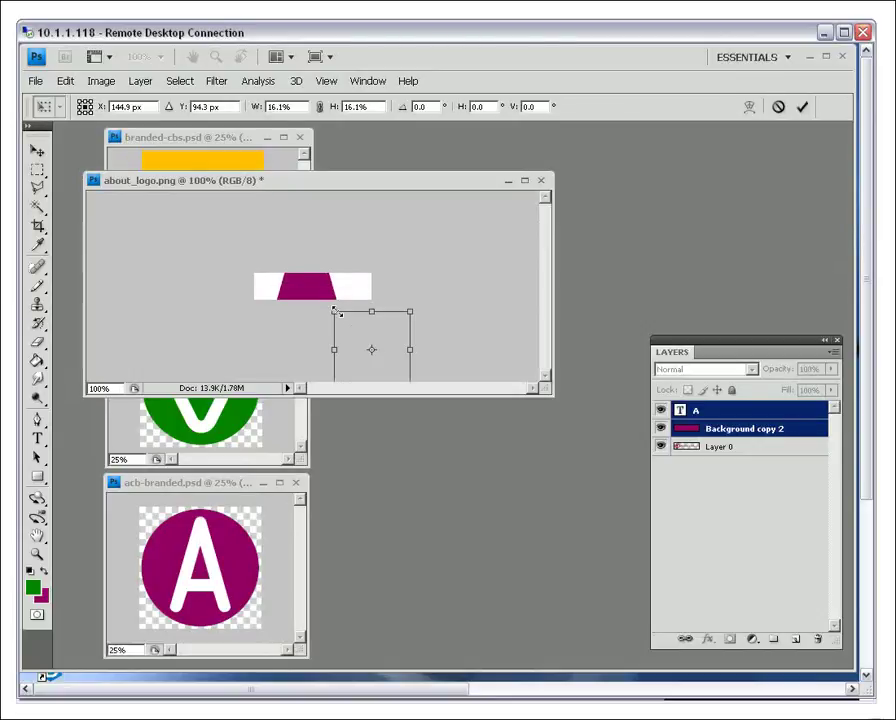
drag(352, 344, 285, 300)
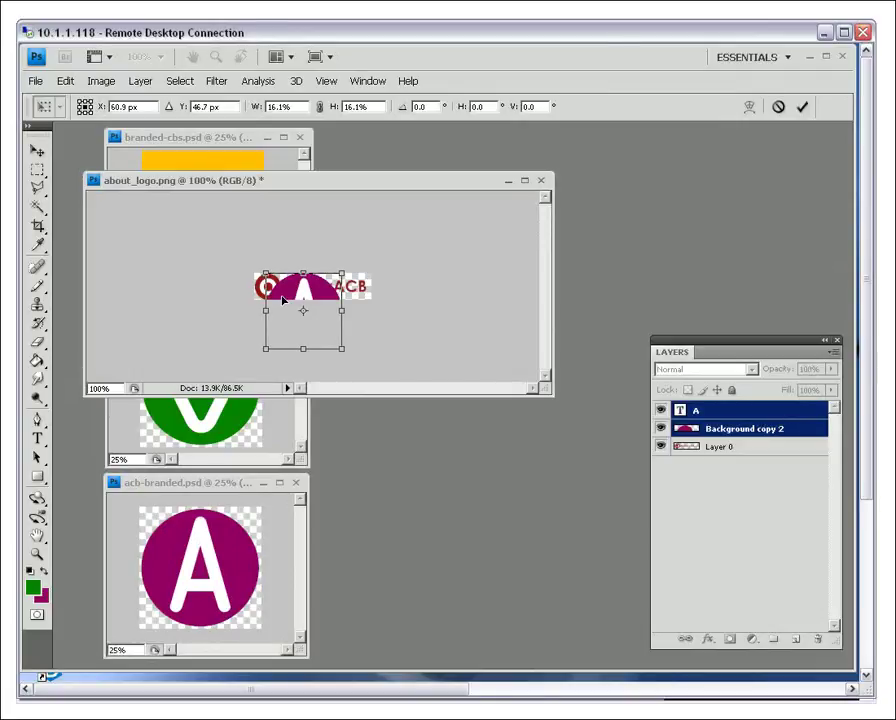
Shrink the A badge further, fit it exactly over the original round red emblem, and apply the transform
key(ctrl+plus)
key(ctrl+plus)
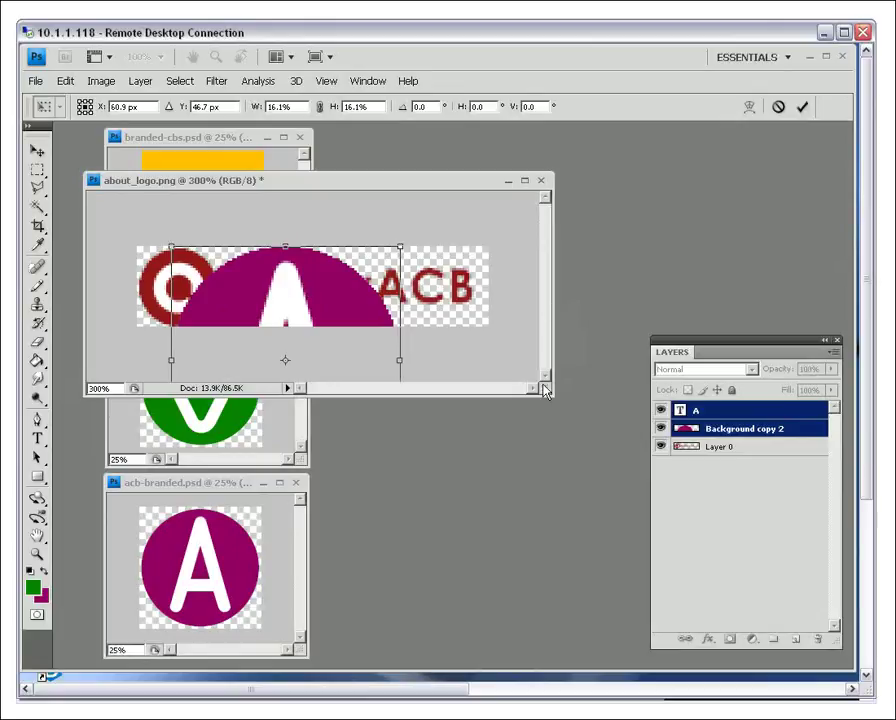
drag(550, 393, 540, 512)
drag(402, 314, 202, 348)
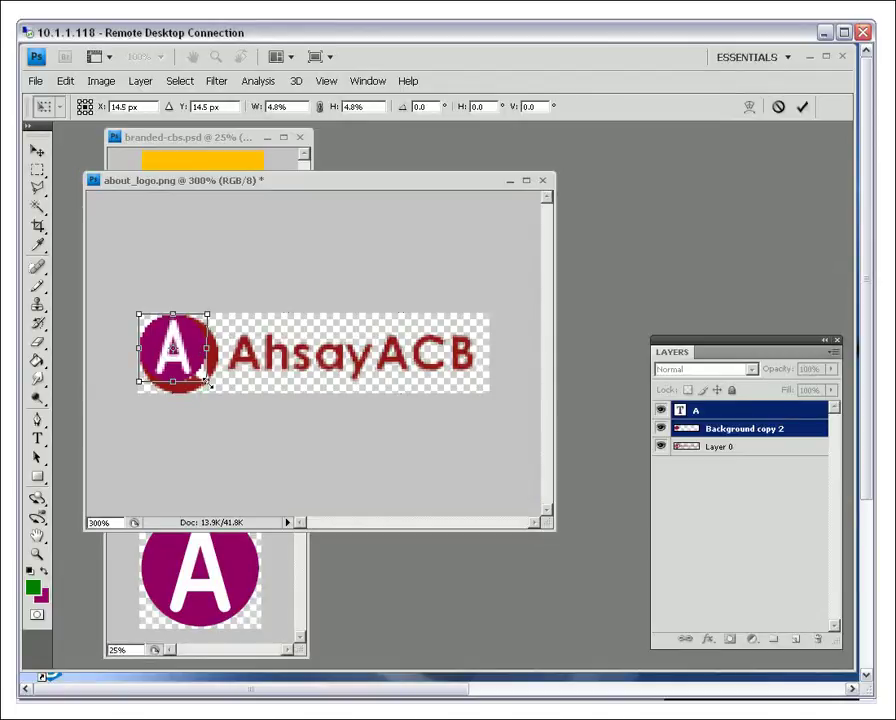
drag(210, 383, 220, 396)
key(Return)
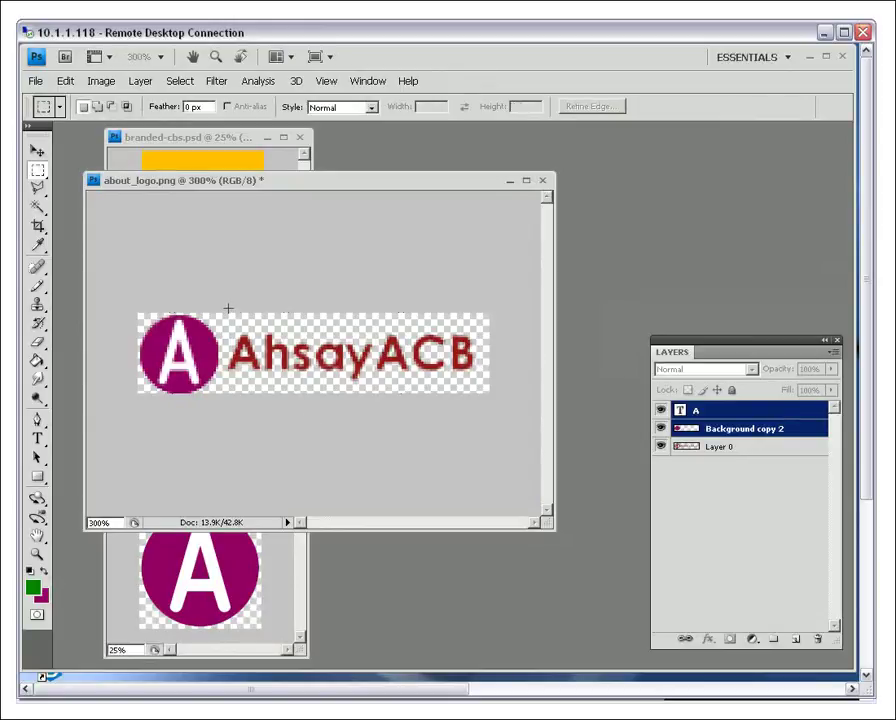
Select the AhsayACB wordmark area, hide Layer 0 containing the original logo, and clear the selection
drag(415, 408, 540, 440)
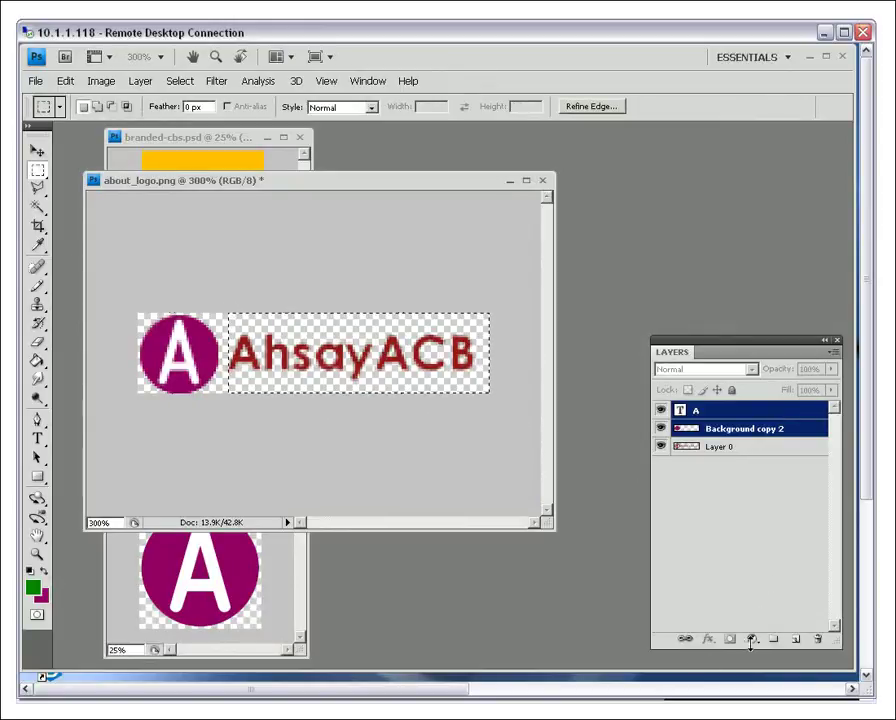
right_click(662, 448)
click(662, 450)
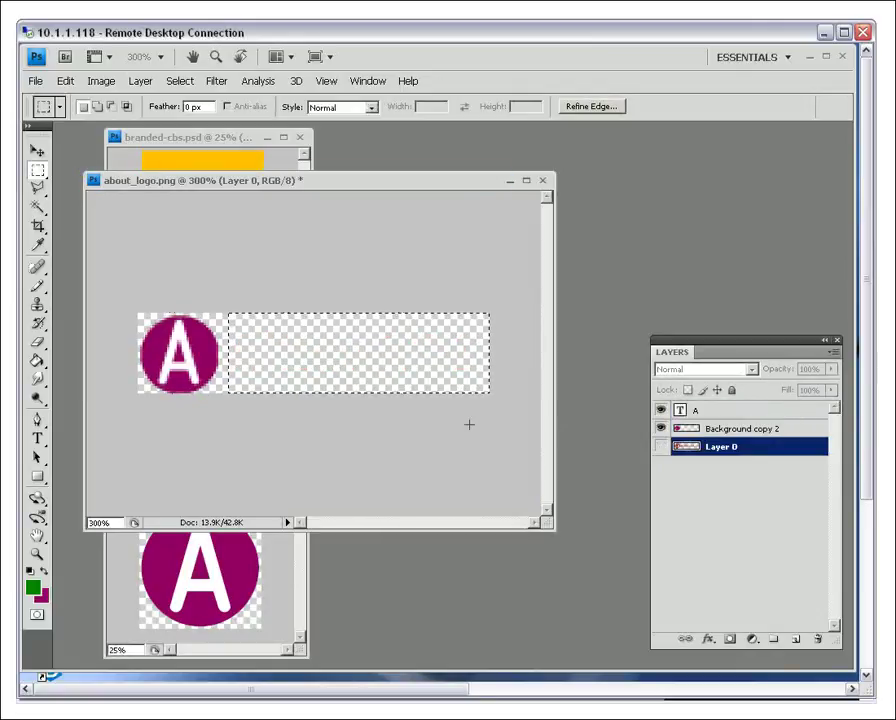
click(191, 297)
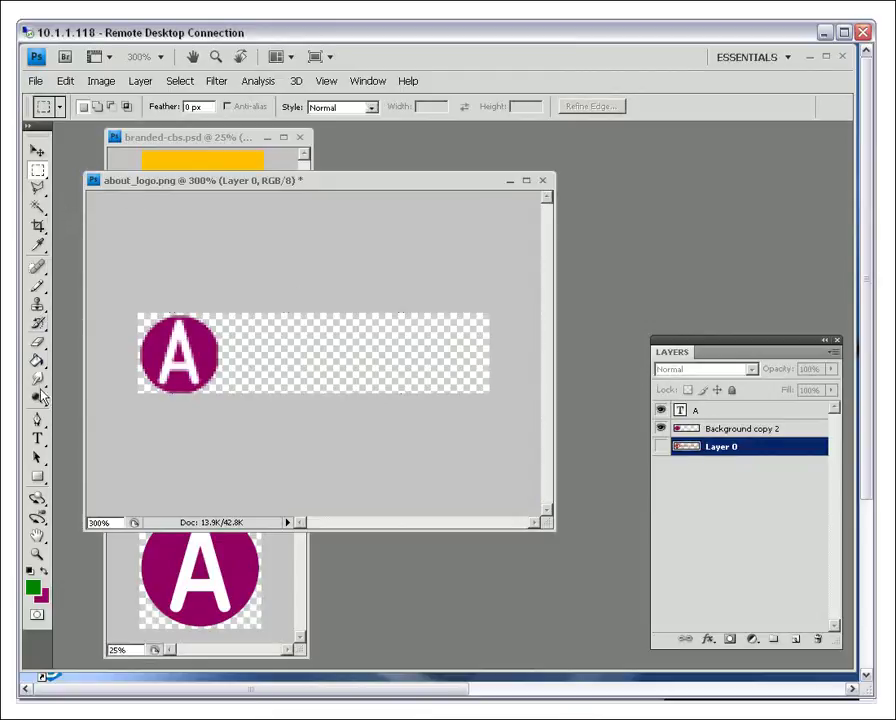
Add a white wordmark beginning "MegaA" beside the A badge, in 30 px OCR A Std
key(t)
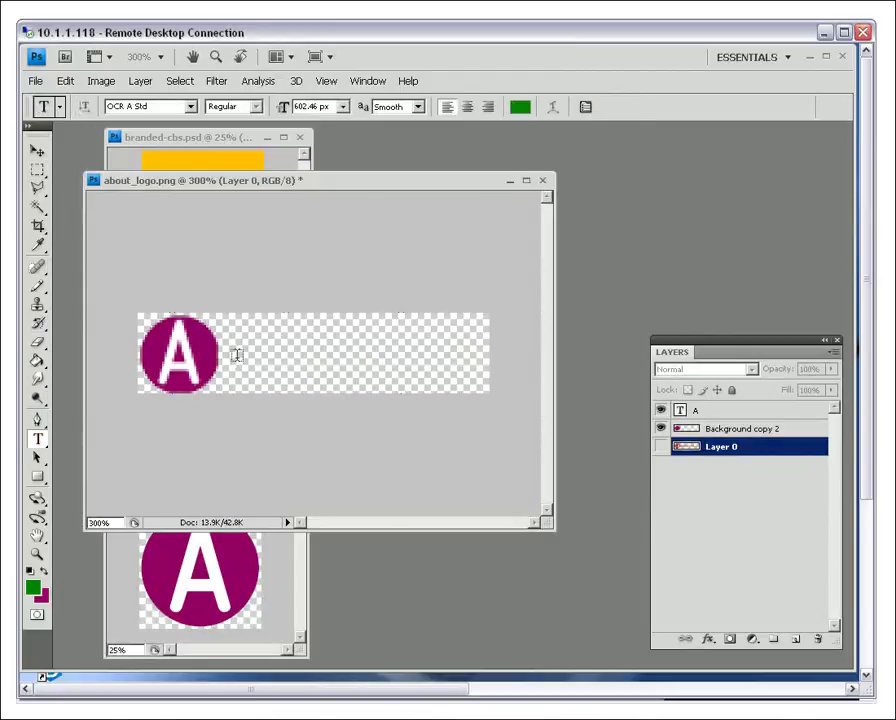
click(237, 355)
click(520, 106)
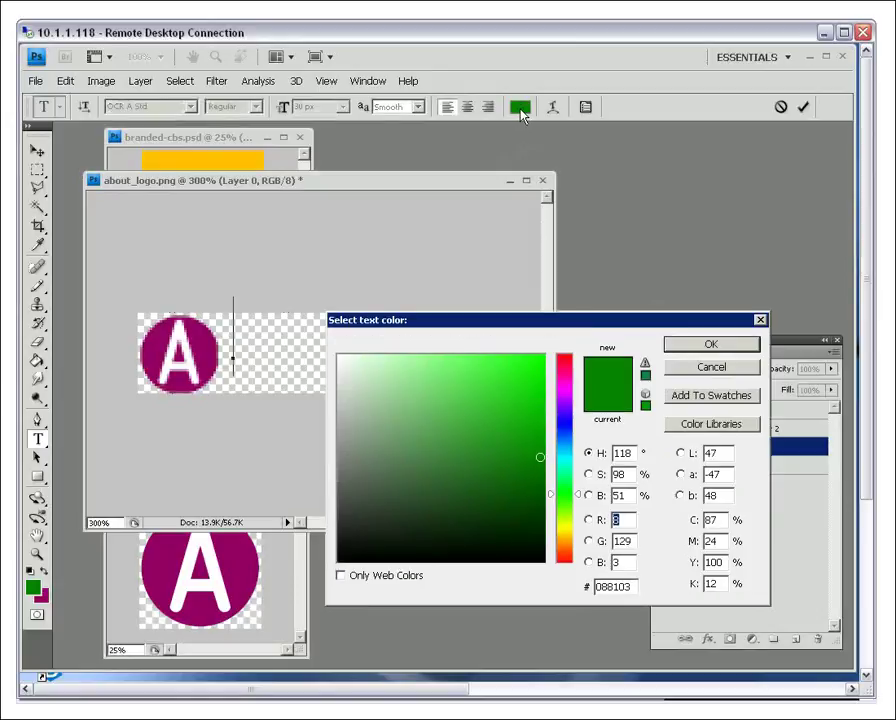
click(340, 356)
click(681, 344)
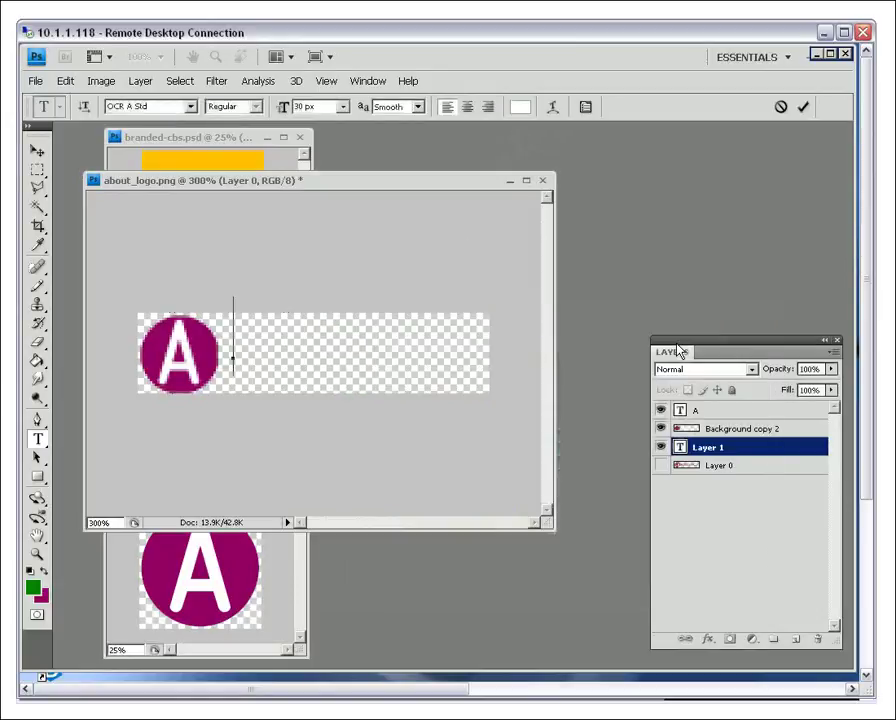
text(llegaA)
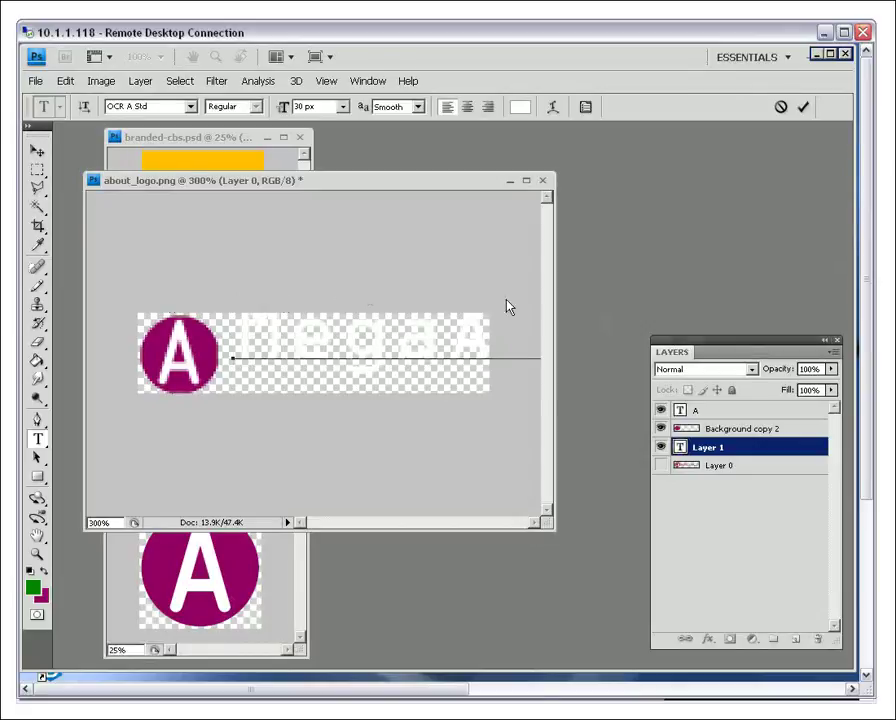
Set the white wordmark to 18 px, complete it as "MegaACB", and nudge it down to align with the A badge
key(ctrl+a)
click(343, 106)
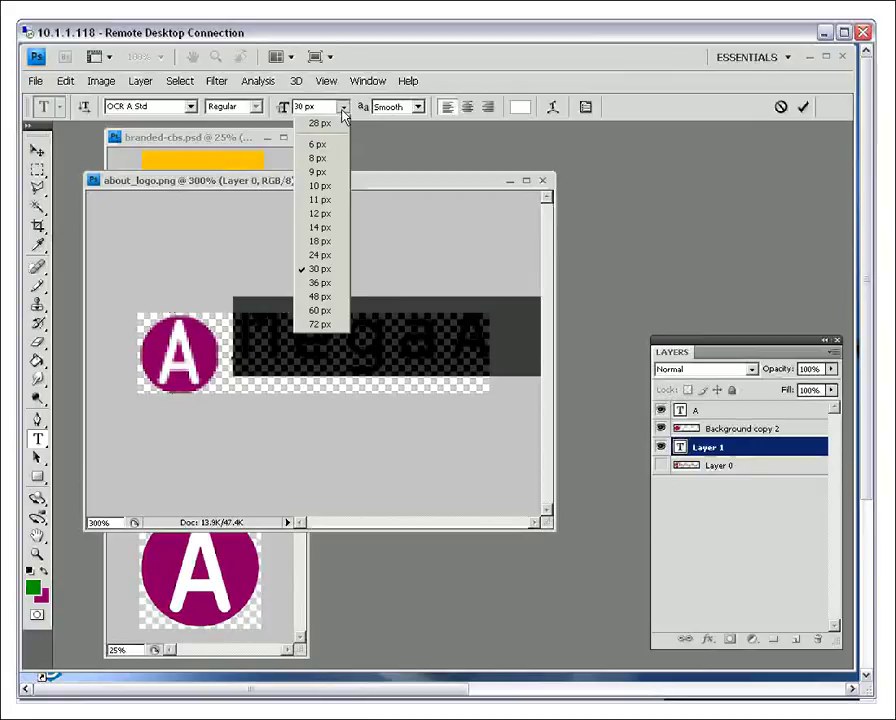
click(320, 242)
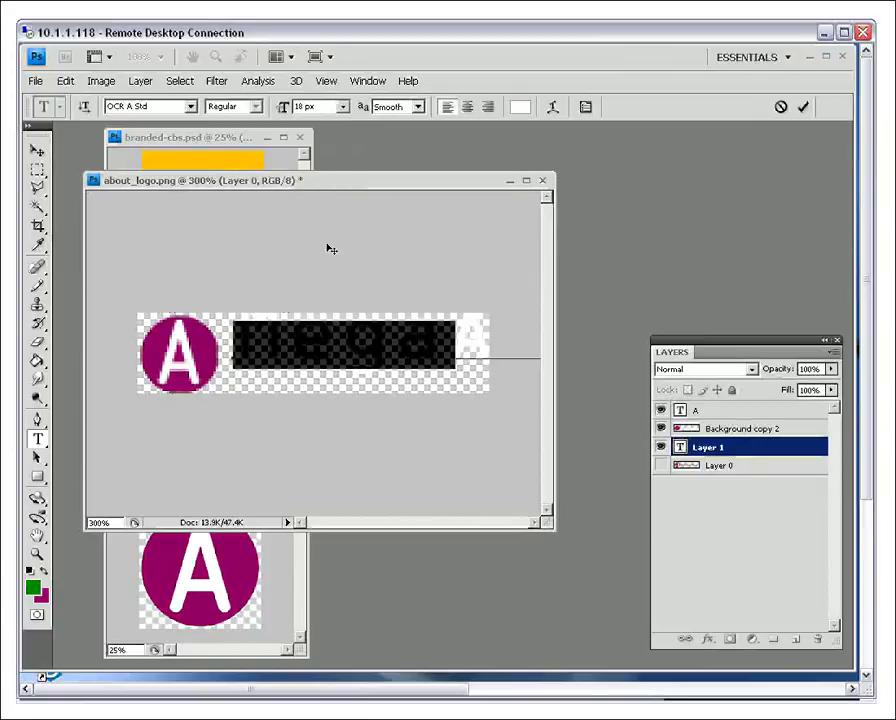
click(37, 150)
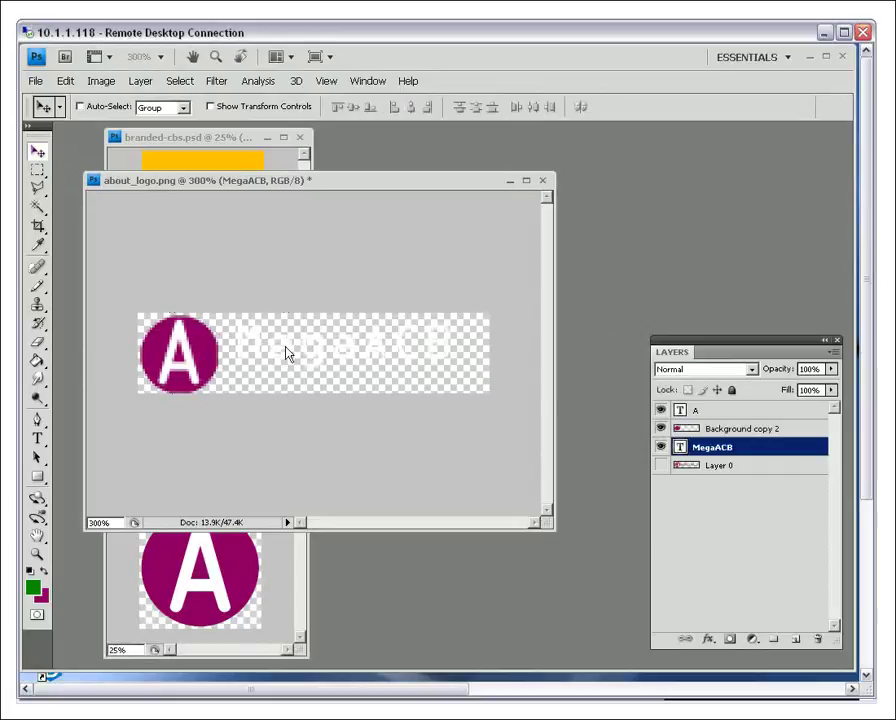
drag(311, 355, 313, 366)
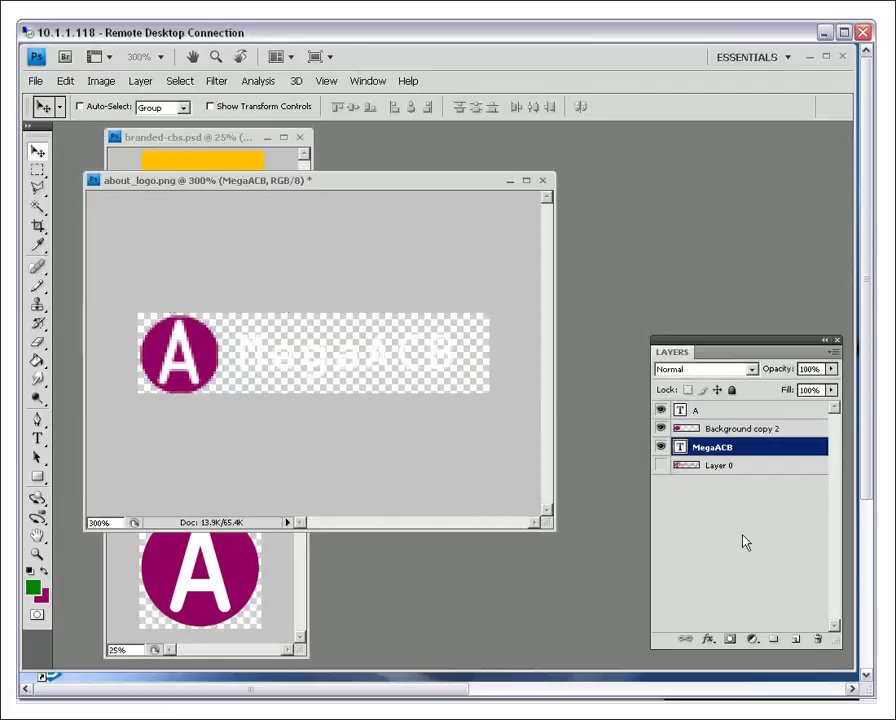
Add a new layer beneath the MegaACB text, fill it with green to check the wordmark, and hide that layer
click(797, 645)
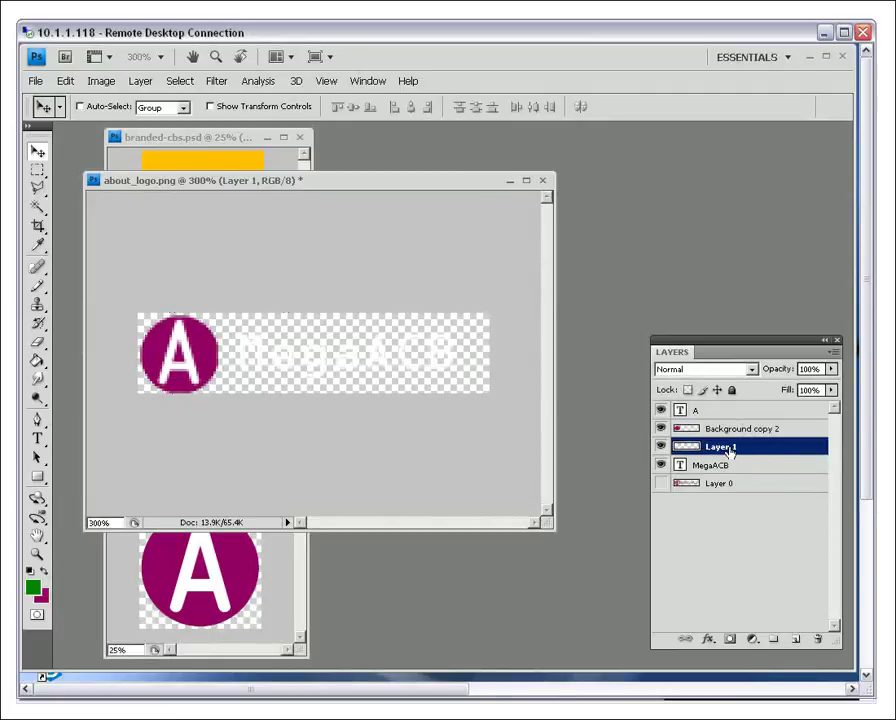
drag(729, 452, 730, 477)
click(44, 574)
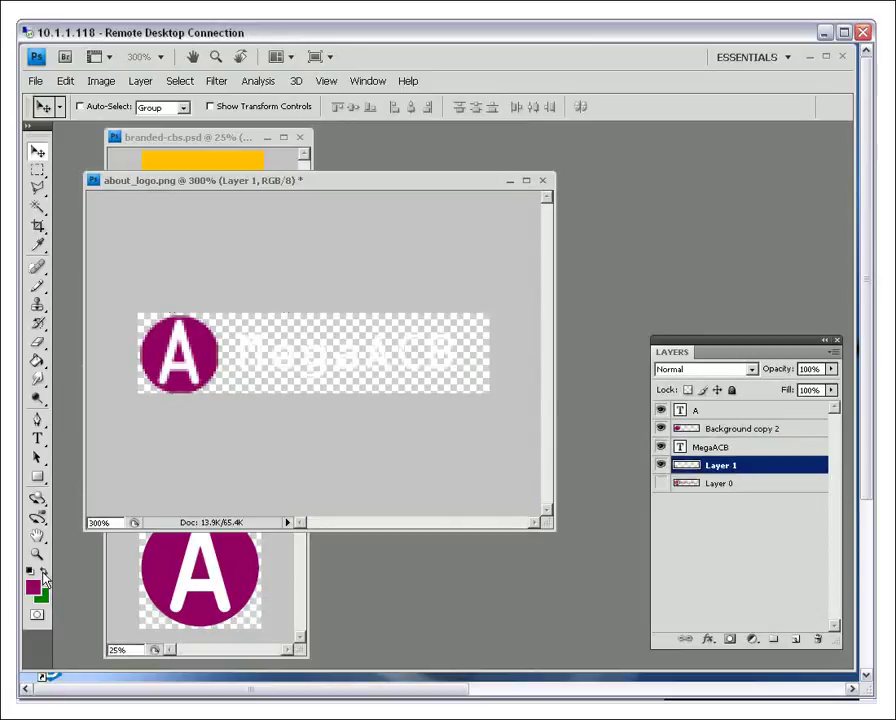
key(ctrl+BackSpace)
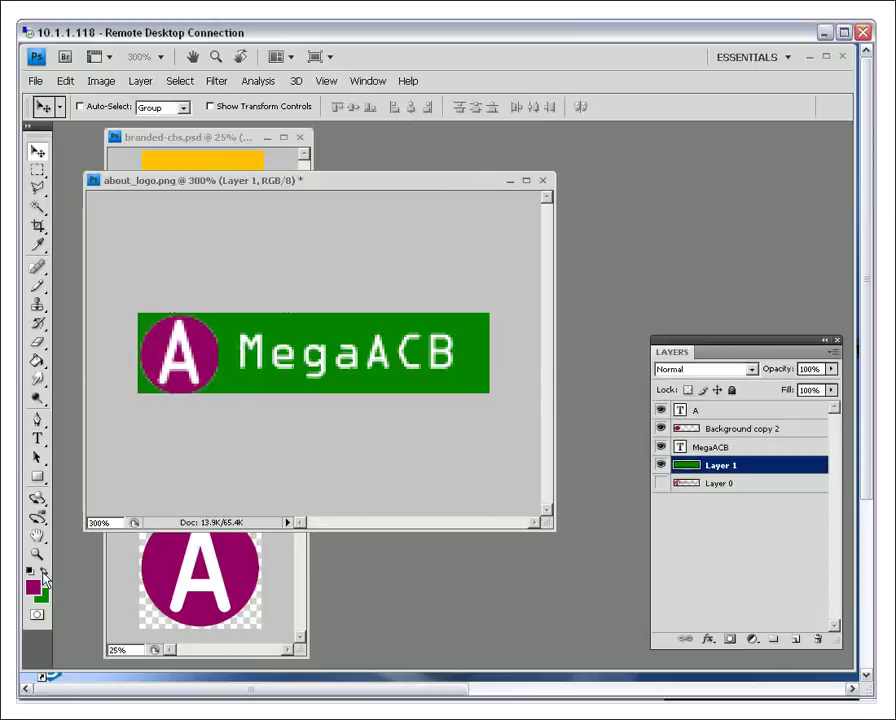
click(661, 465)
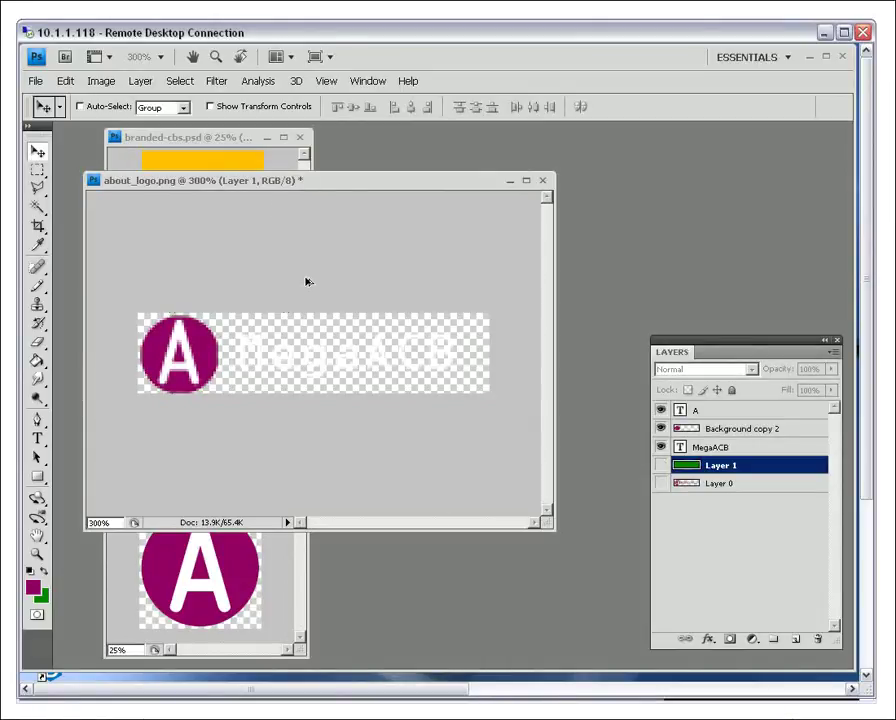
Save the logo as a PNG over about_logo.png in Custom-Files-ACB, replacing the existing file and using no interlacing
click(35, 81)
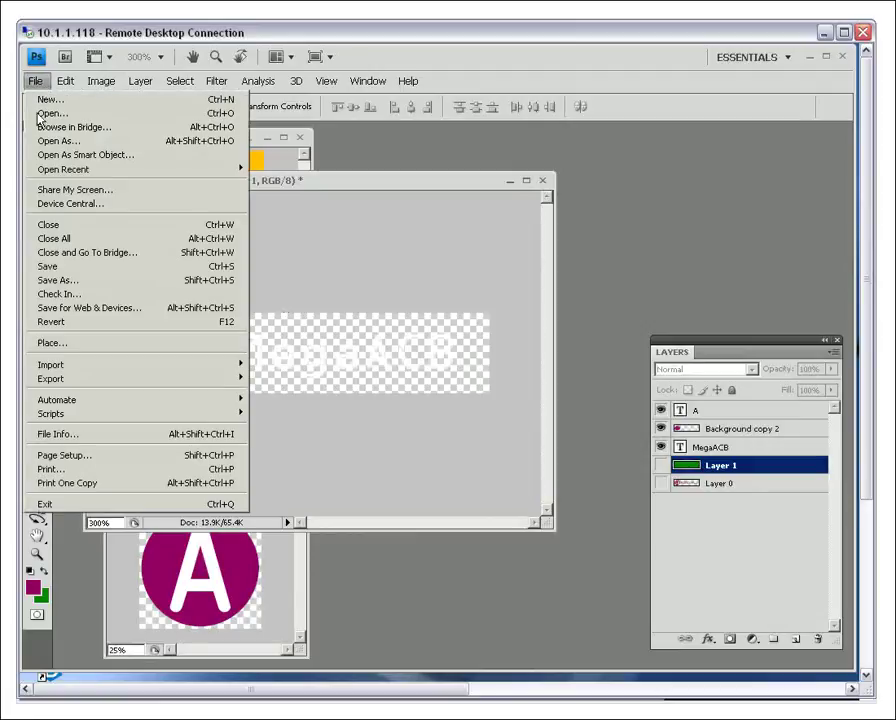
click(58, 267)
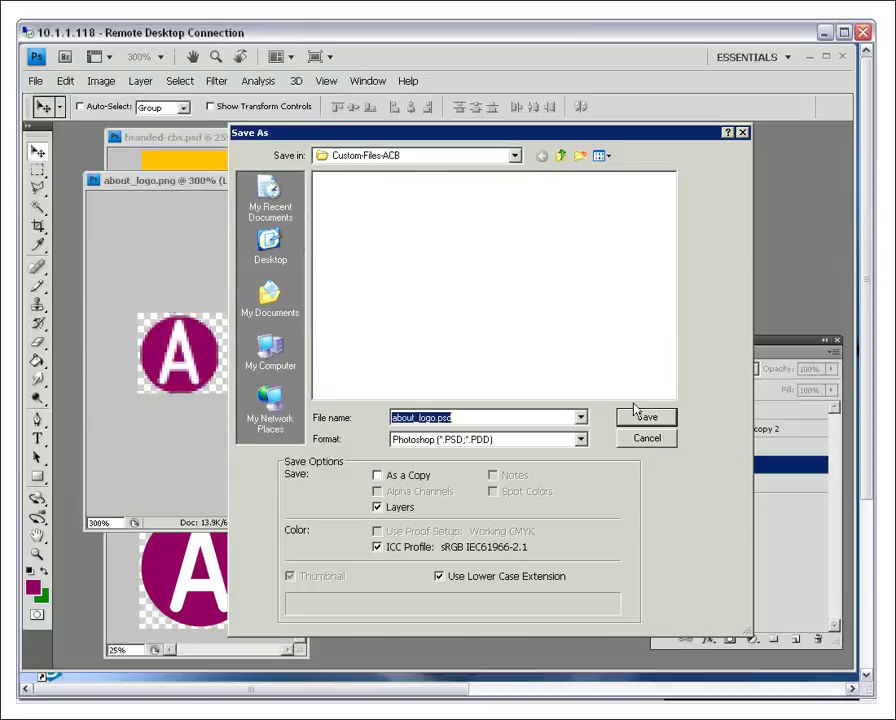
click(536, 441)
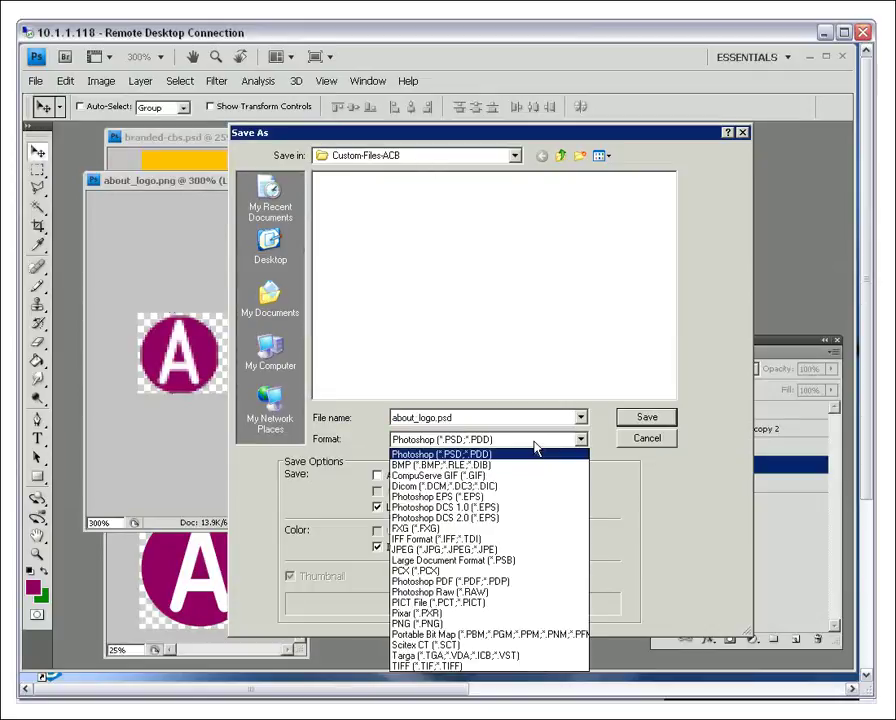
click(530, 623)
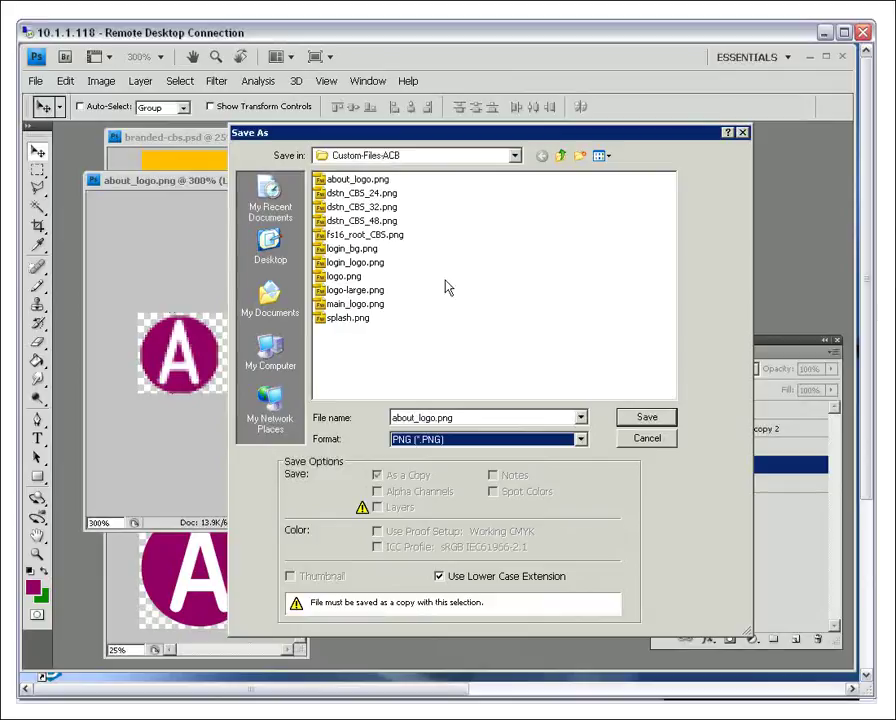
click(642, 420)
drag(754, 296, 575, 288)
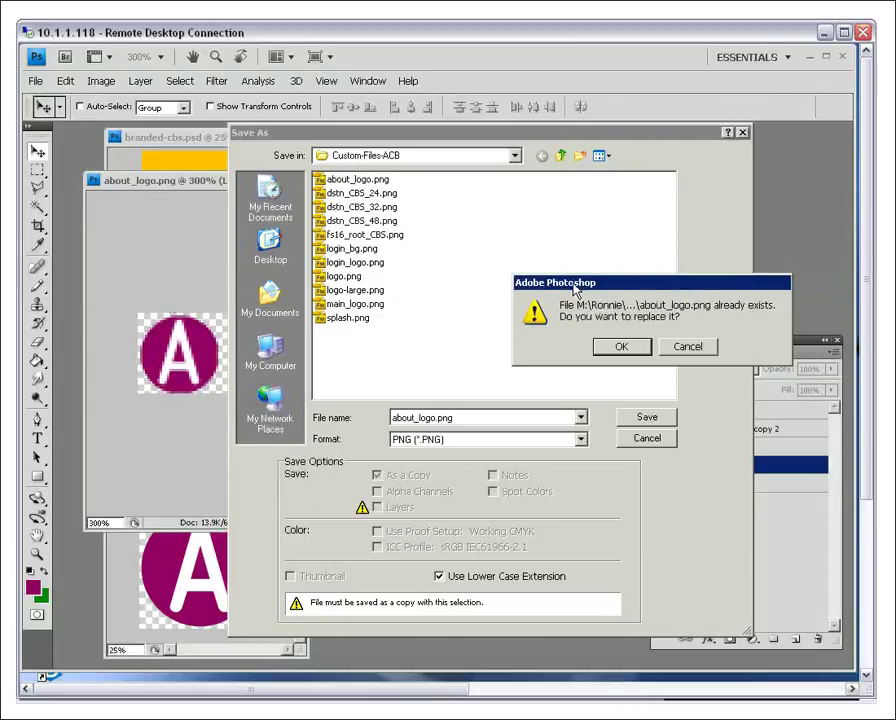
click(621, 345)
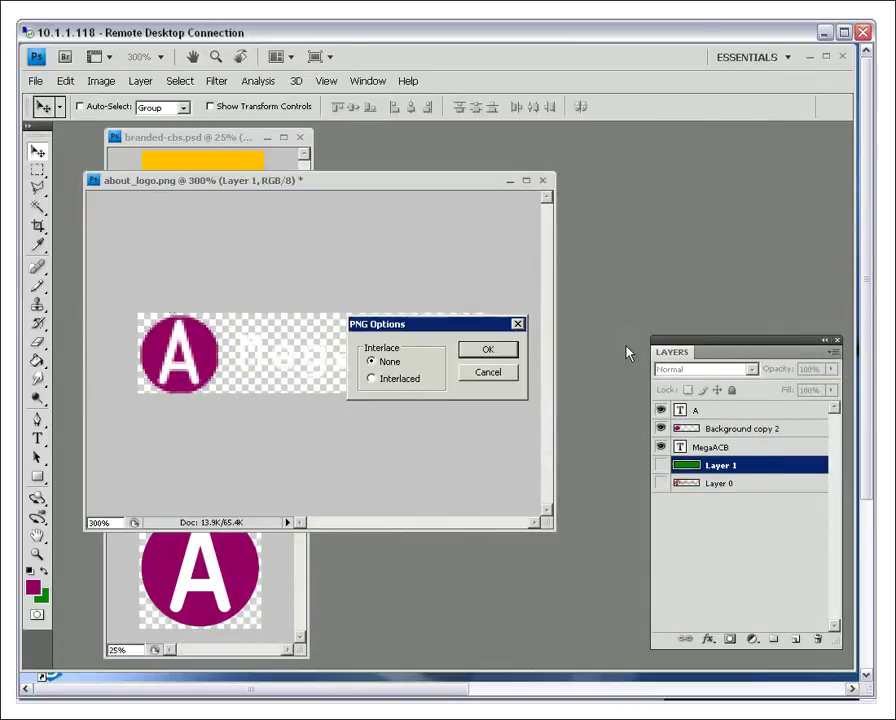
click(502, 352)
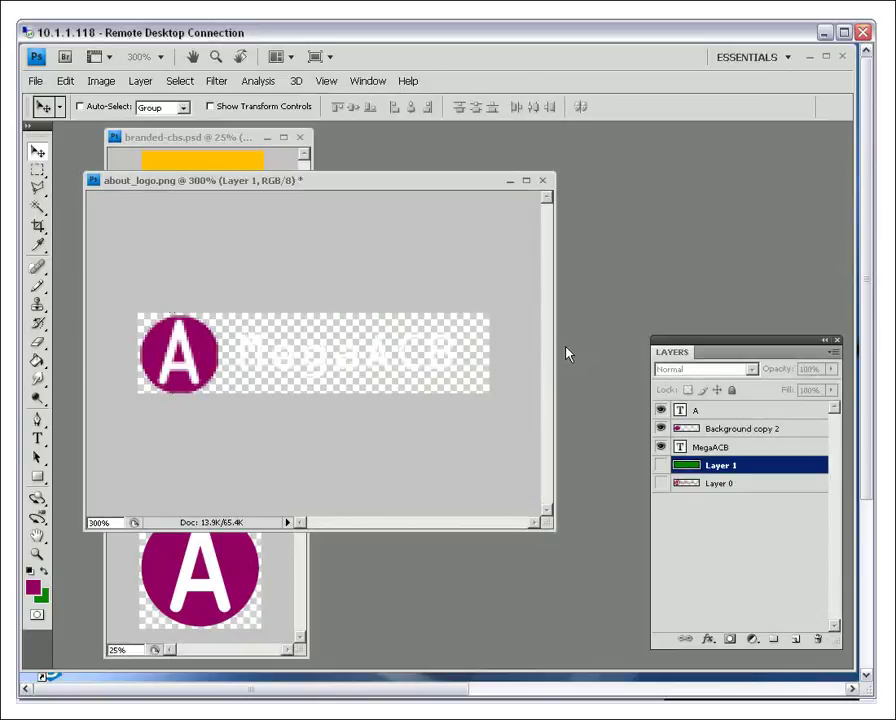
Switch to the Rebranded-Images folder window and examine the images in Custom-Files-ACB and Custom-Files-CBS, displaying the CBS files as thumbnails
key(alt+Tab)
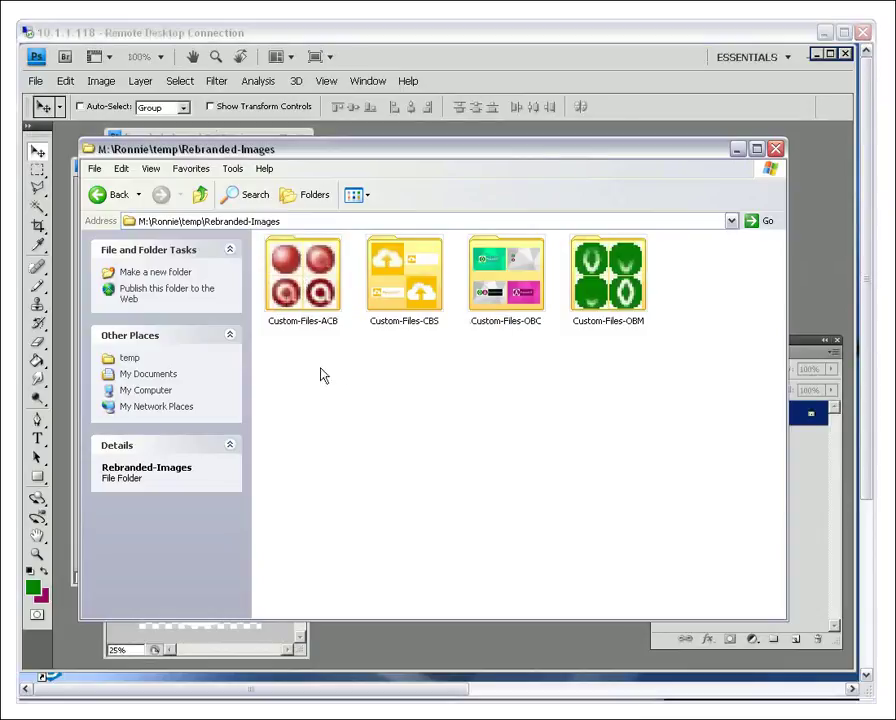
double_click(323, 316)
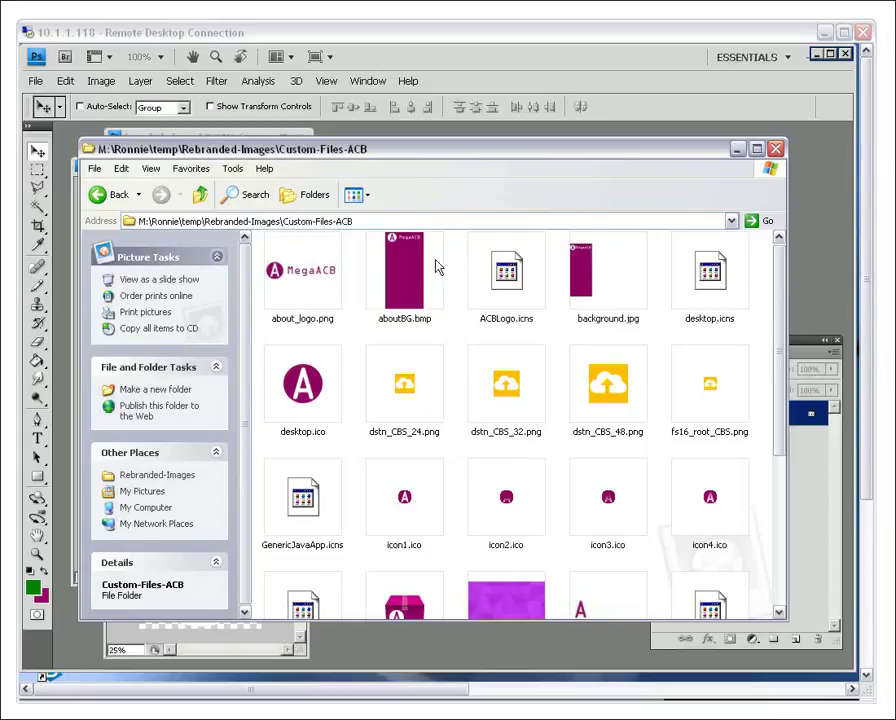
drag(780, 268, 776, 240)
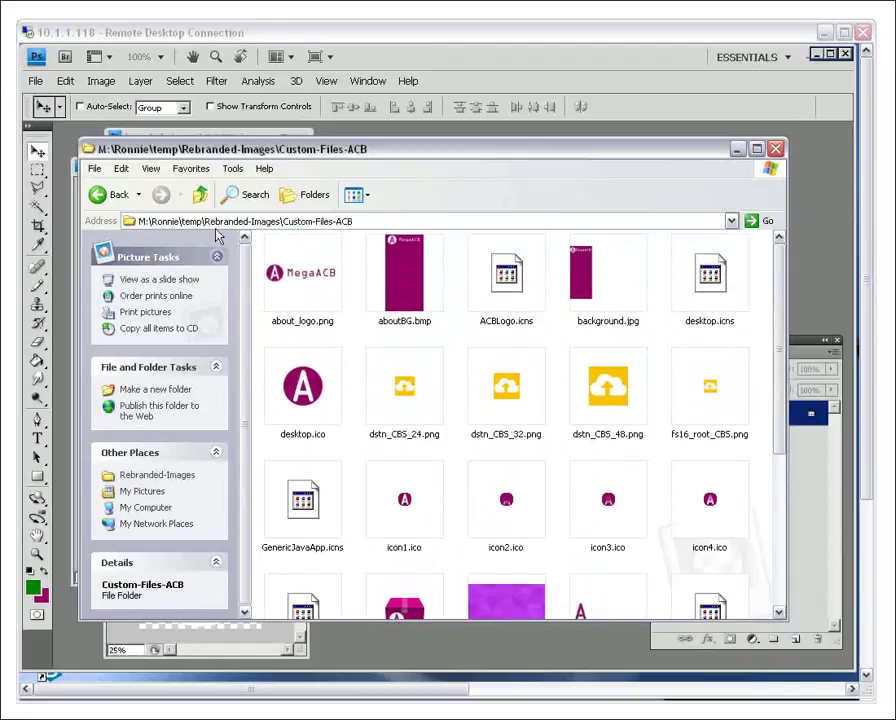
click(100, 196)
double_click(412, 276)
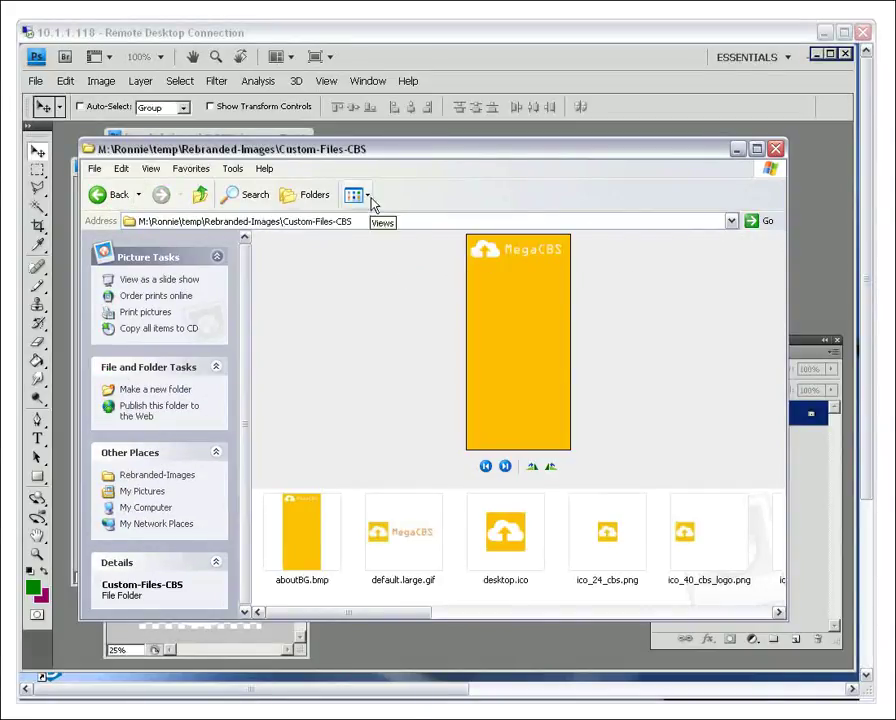
click(366, 196)
click(376, 234)
mouse_move(776, 274)
mouse_down()
mouse_move(780, 323)
mouse_move(778, 262)
mouse_up()
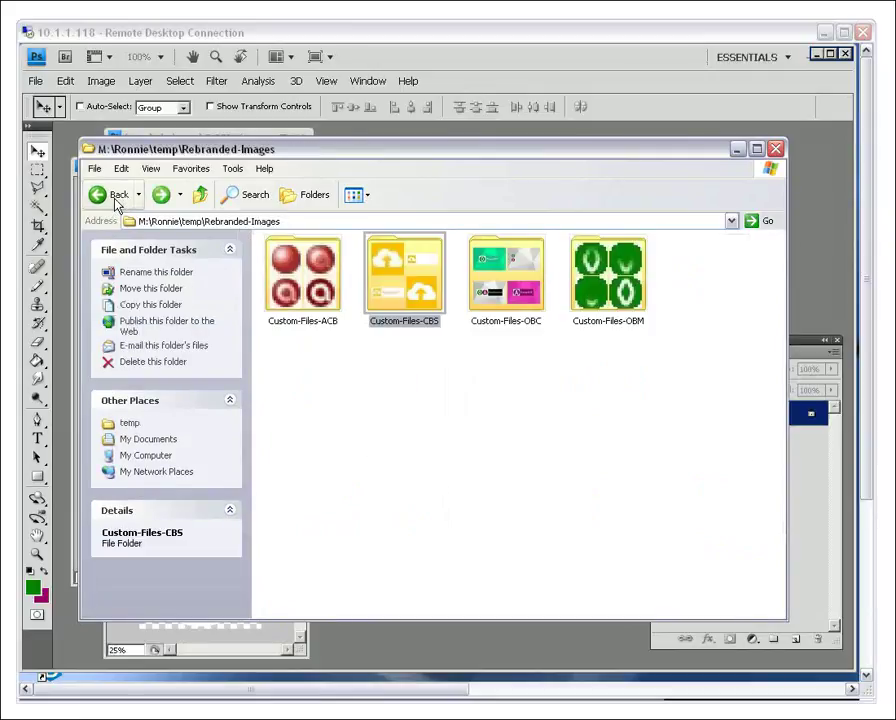
Examine the rebranded images in the Custom-Files-OBM and Custom-Files-OBC folders, displaying the OBC files as thumbnails
double_click(604, 280)
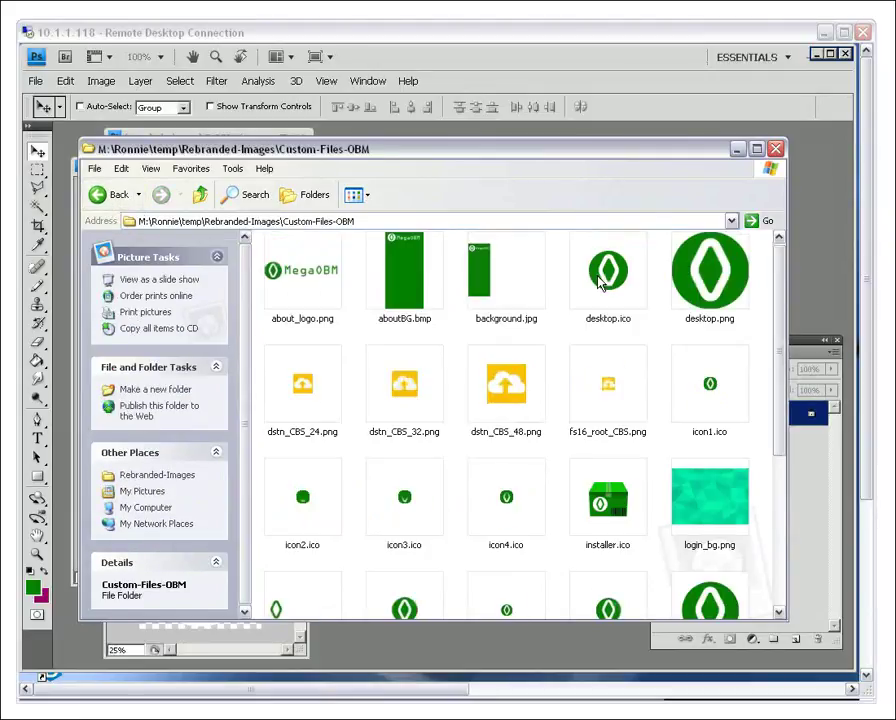
drag(780, 262, 772, 224)
click(370, 197)
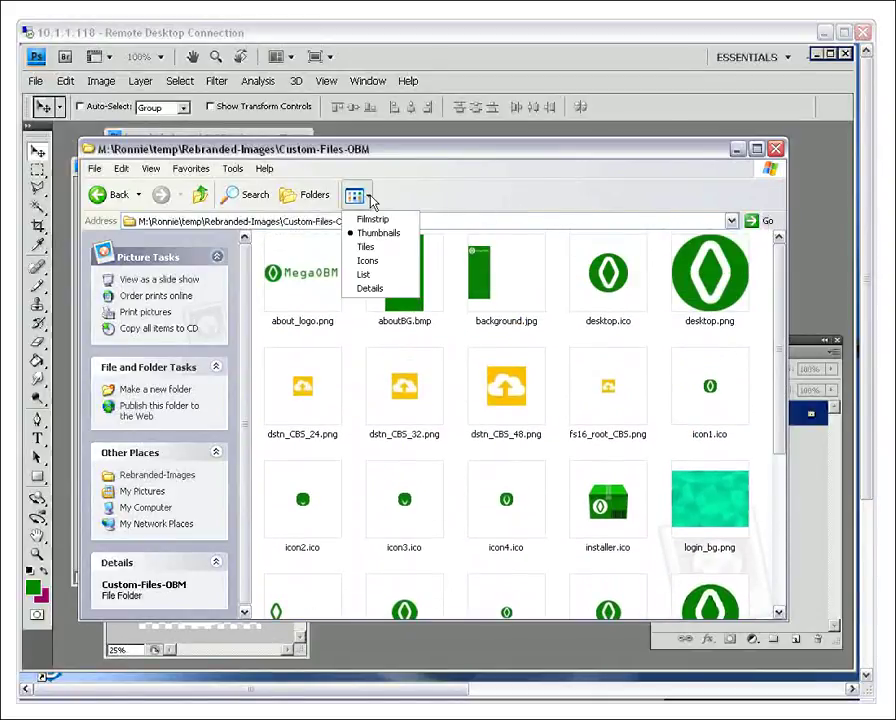
click(108, 194)
click(108, 194)
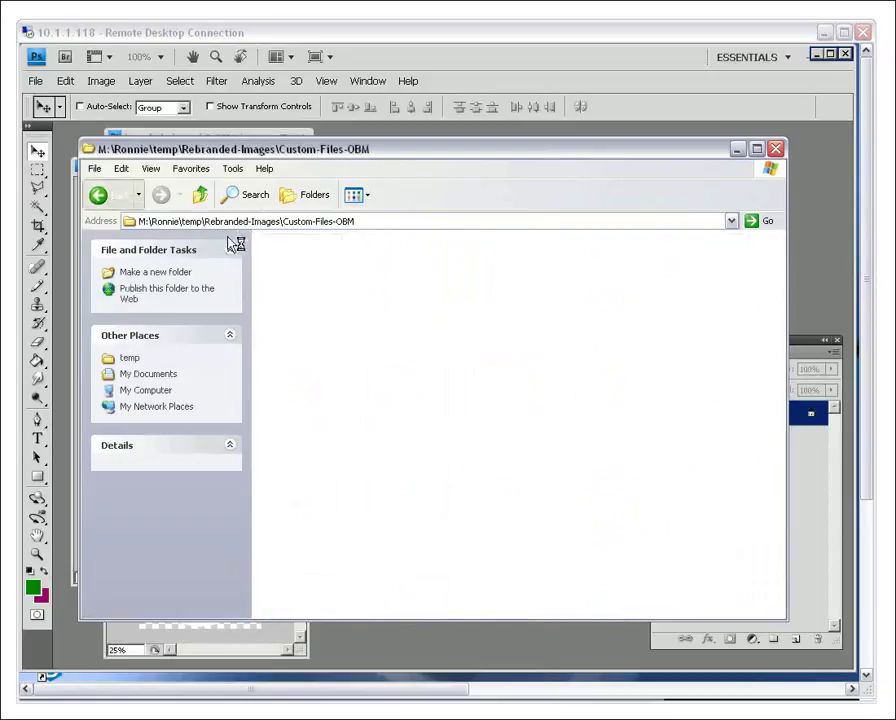
double_click(510, 276)
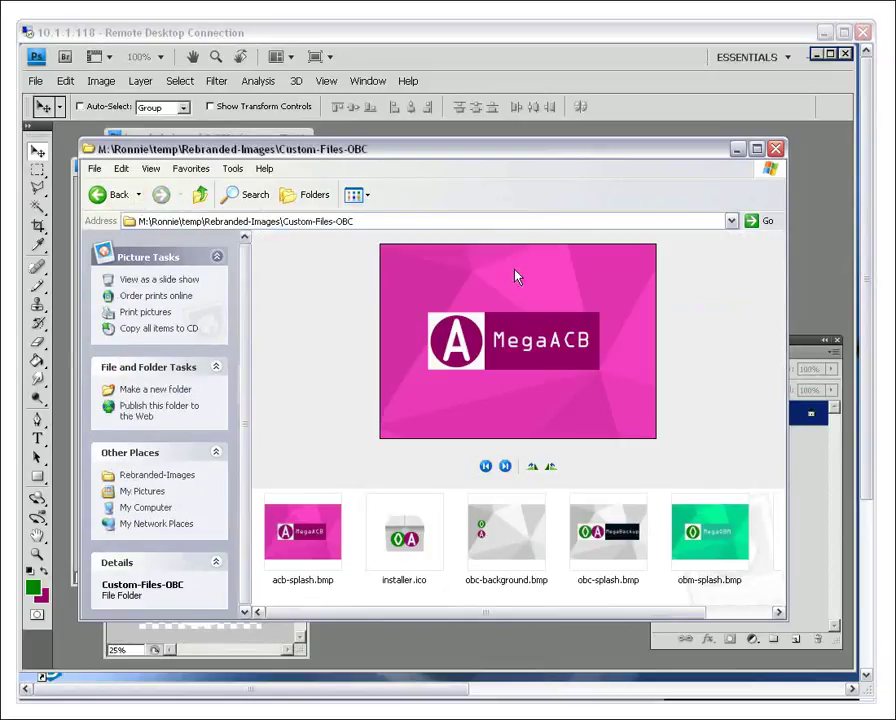
click(355, 195)
click(379, 233)
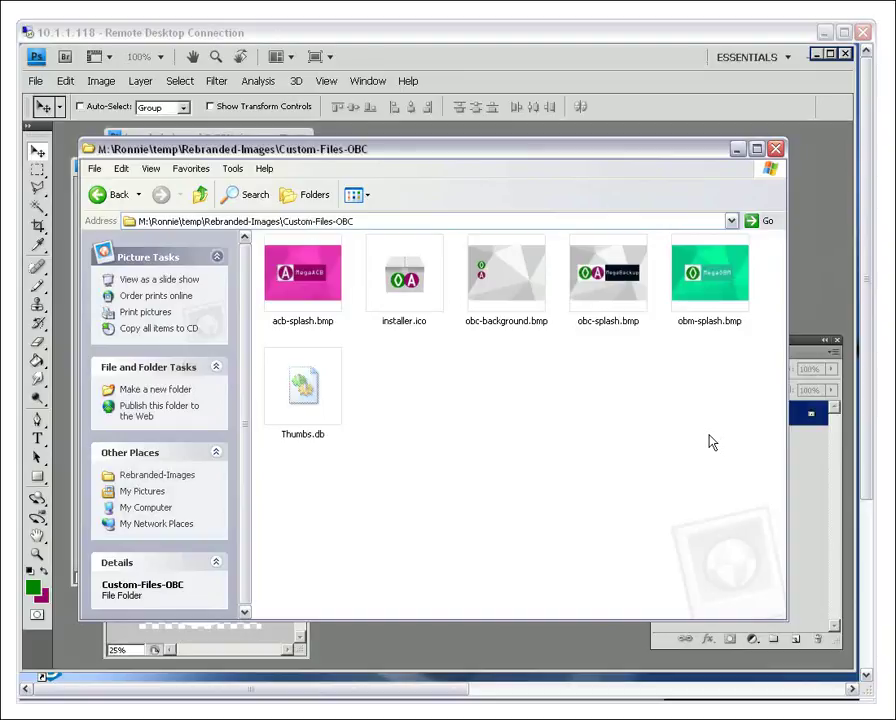
Switch to the AhsayCBS web console in the browser and choose ico_40_cbs_logo.png from Custom-Files-CBS as the User Interface logo
key(Tab)
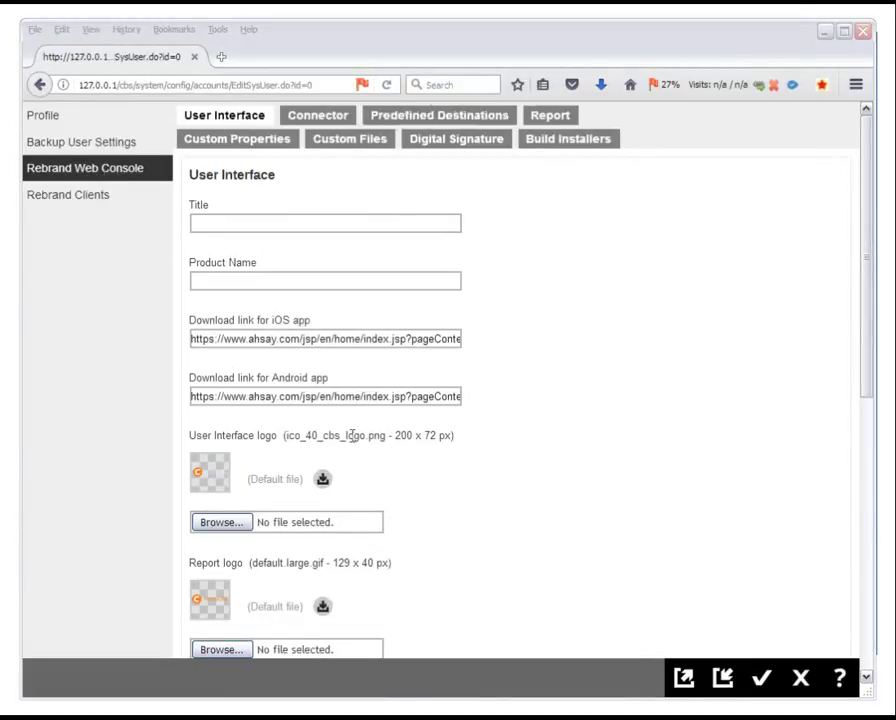
click(238, 523)
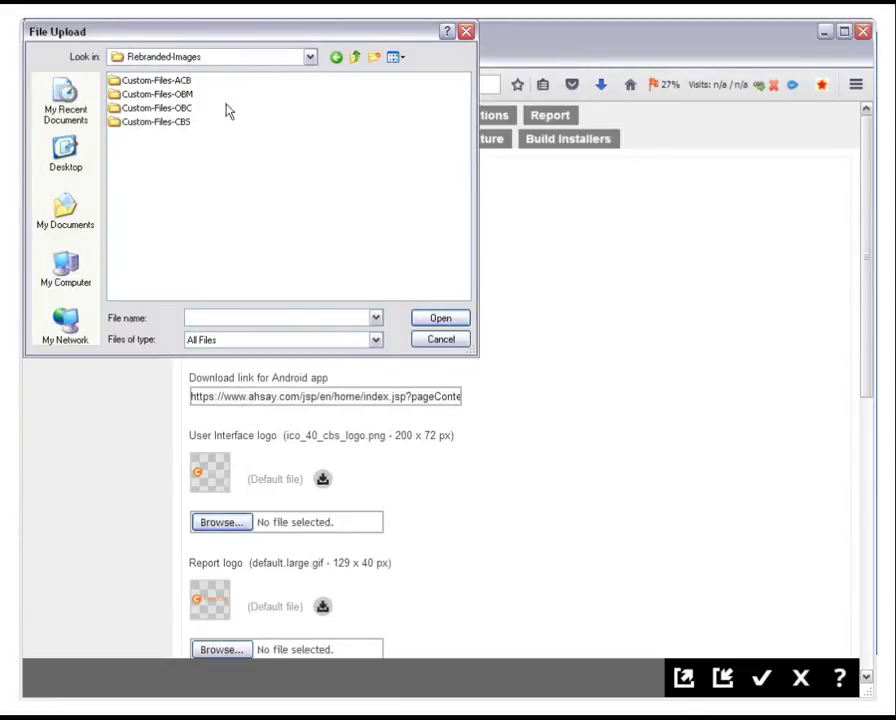
double_click(165, 123)
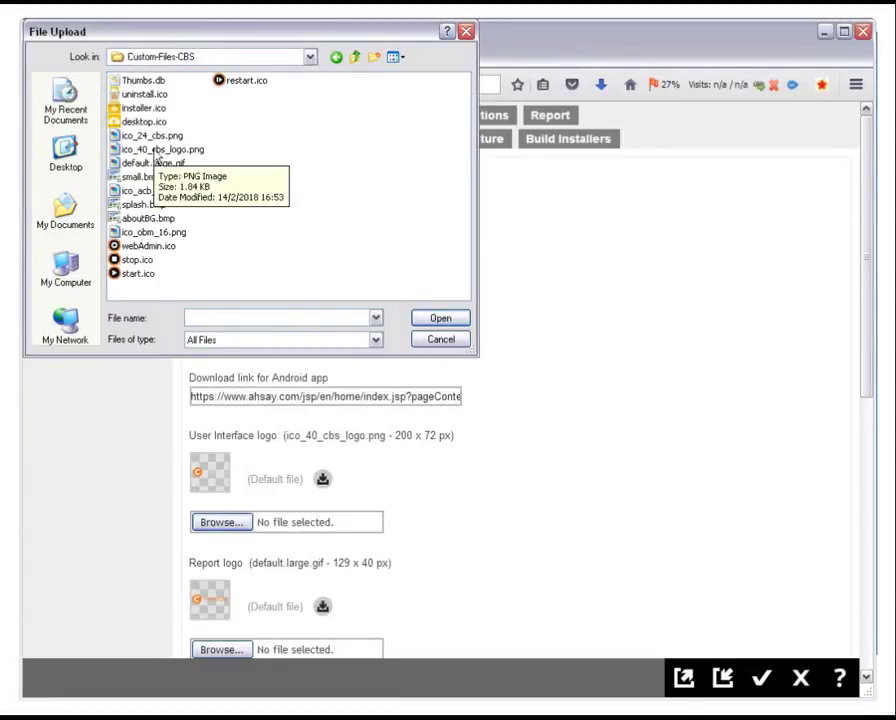
click(155, 150)
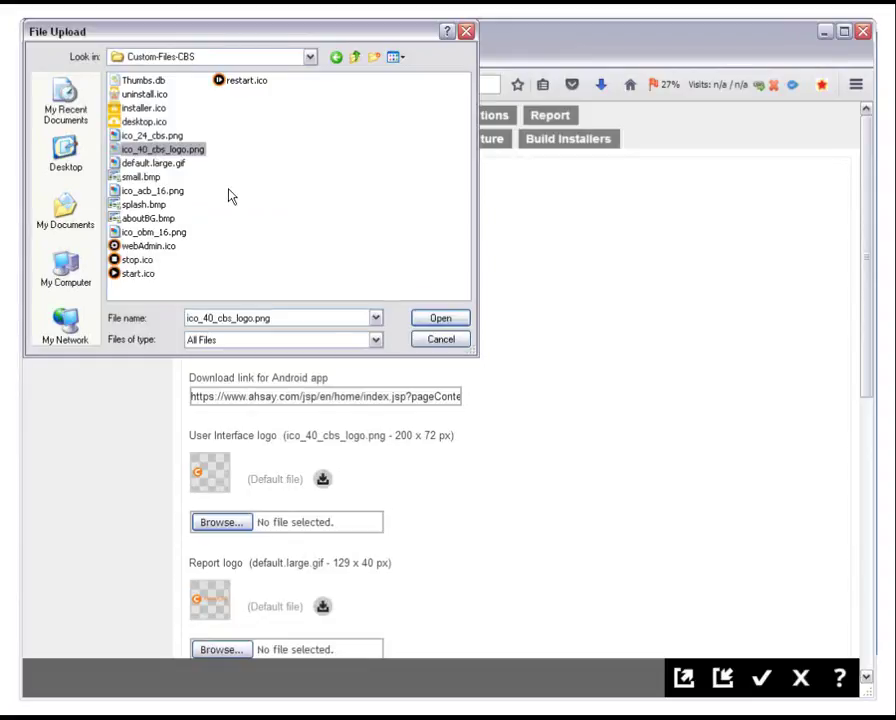
click(440, 318)
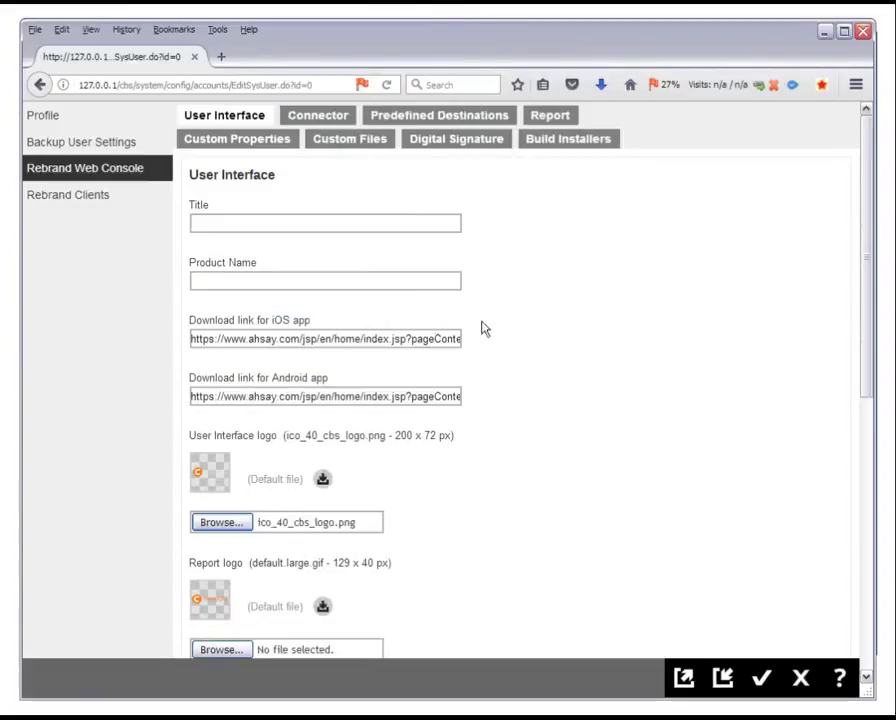
Review the uploaded User Interface logos and the Custom Files images for the rebranded web console
drag(864, 148, 862, 112)
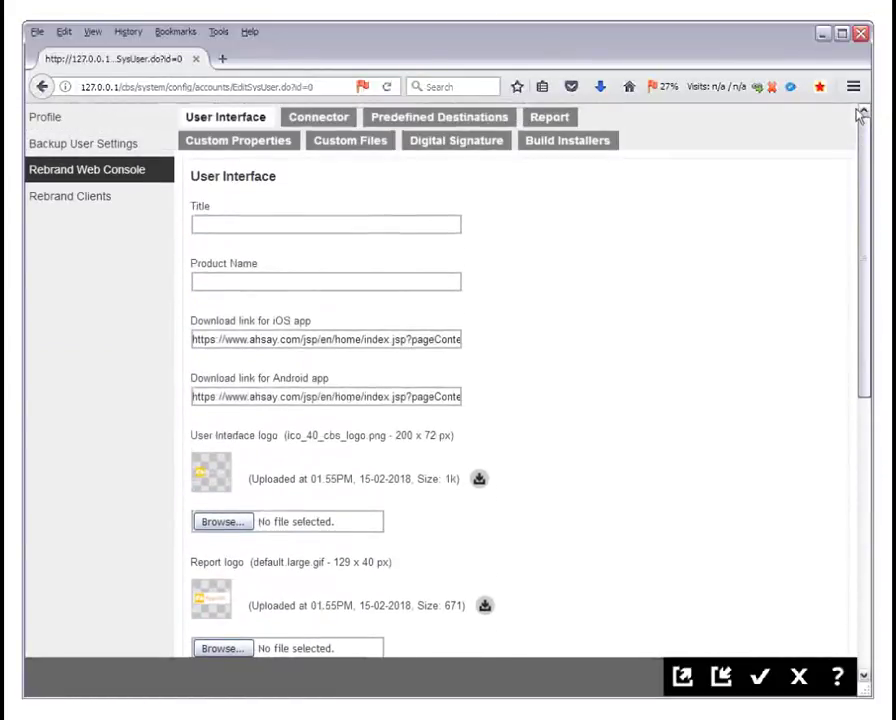
click(350, 142)
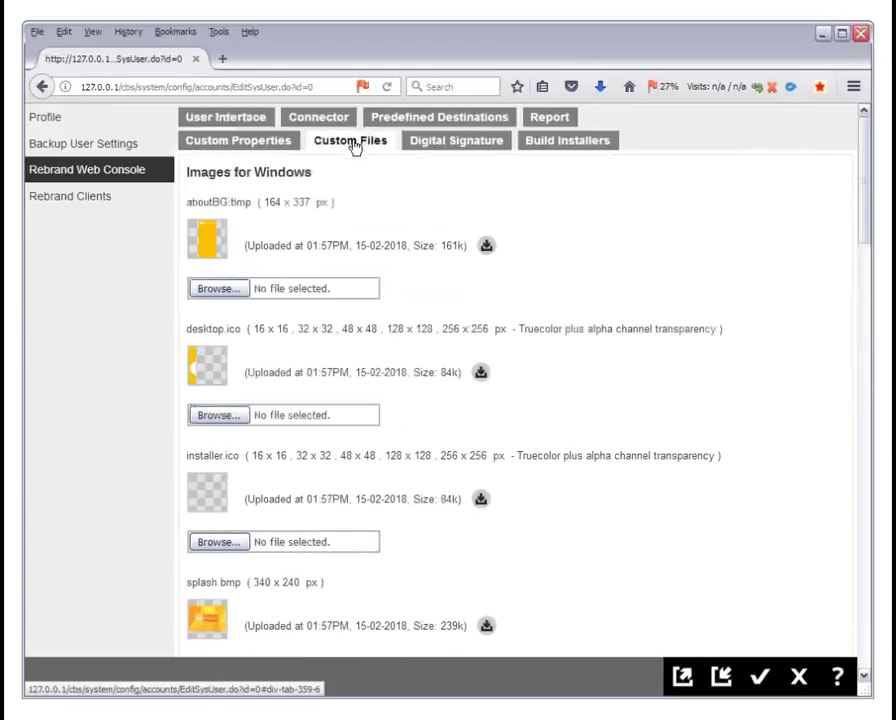
drag(864, 160, 704, 92)
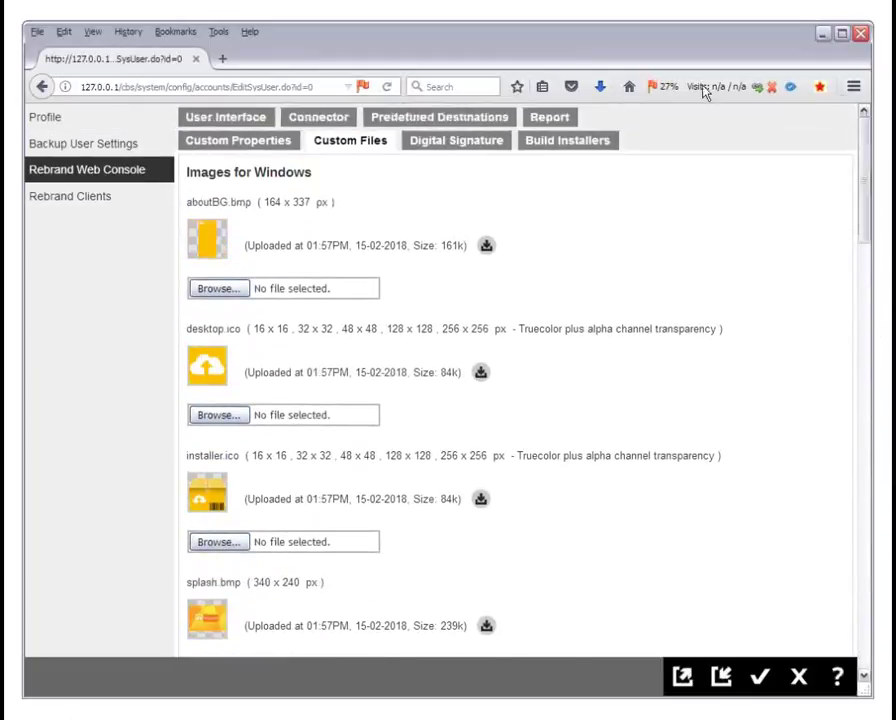
Review the uploaded ACB custom image files in the Rebrand Clients settings
click(67, 205)
drag(864, 120, 865, 233)
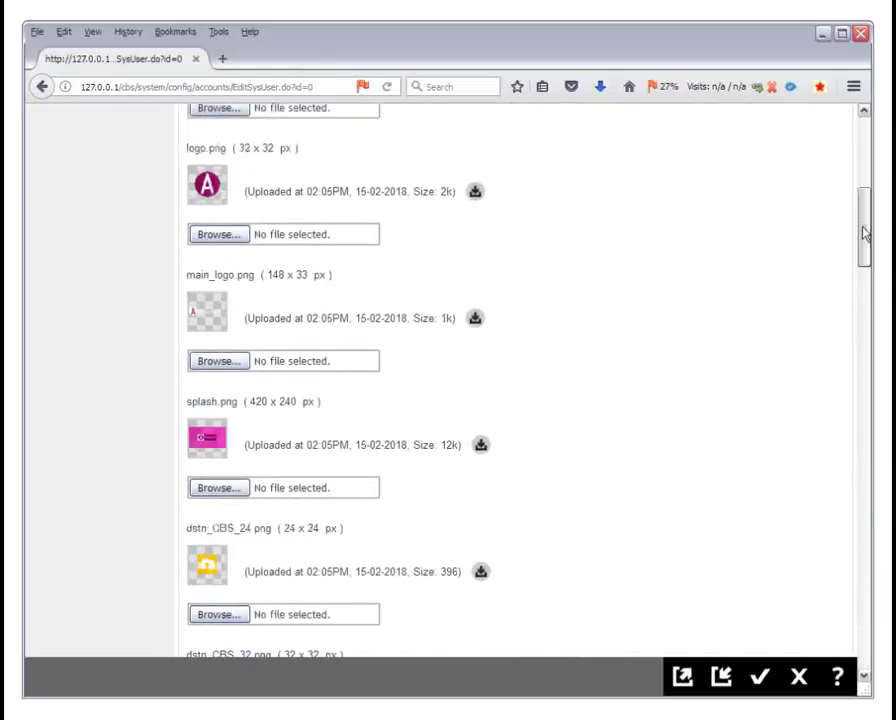
drag(865, 233, 484, 176)
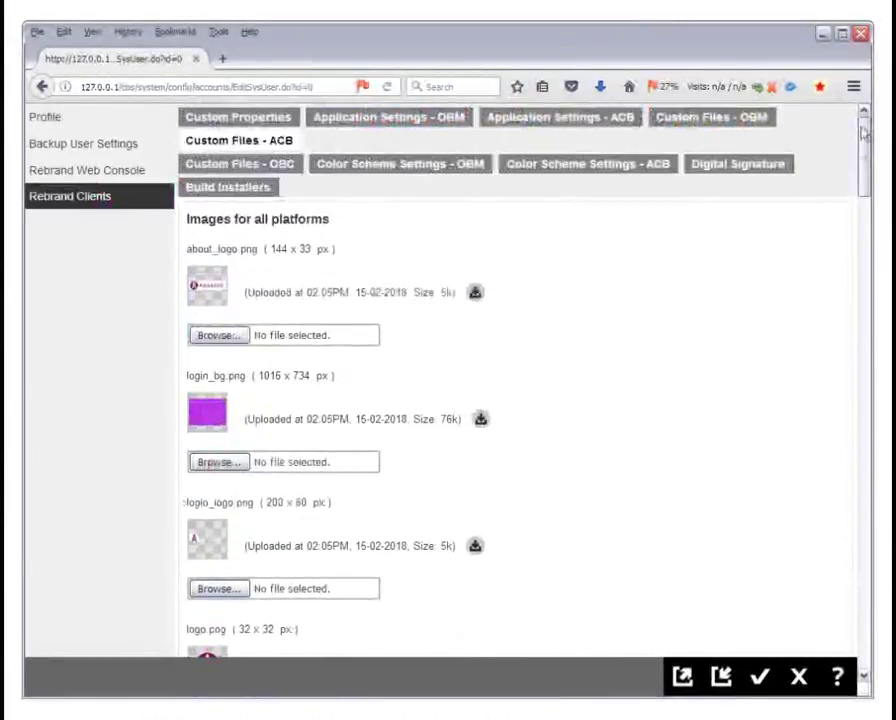
Check the uploaded OBC custom images and set the OBM client's predefined color scheme to Emerald
click(265, 164)
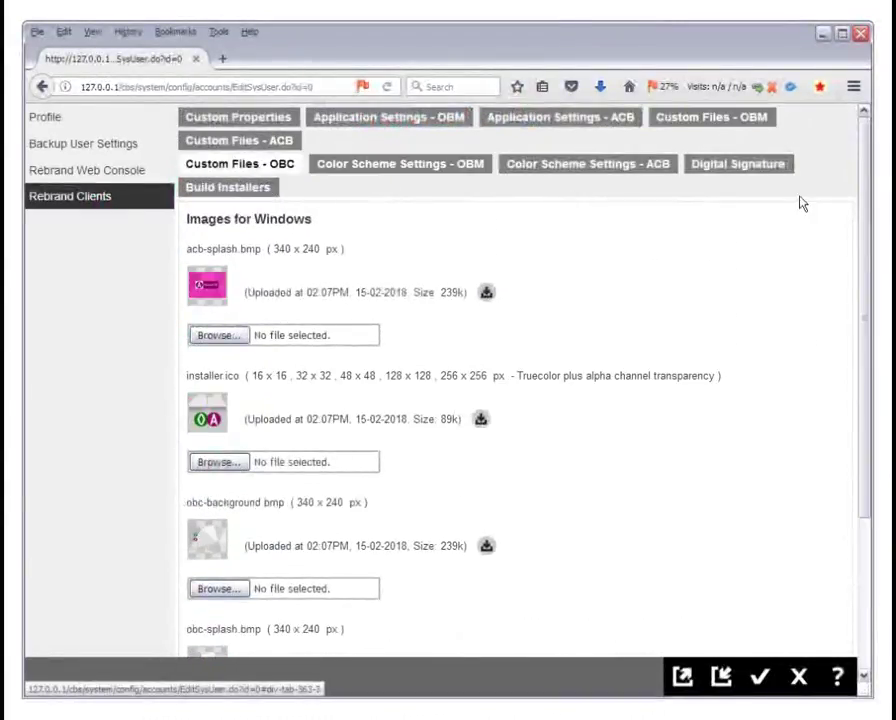
drag(865, 150, 848, 138)
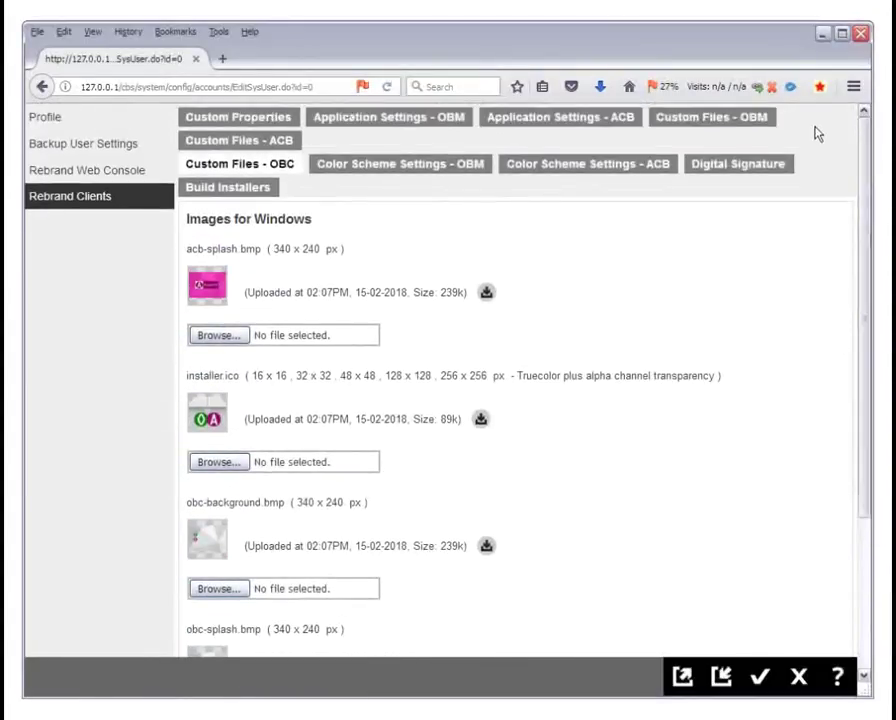
click(415, 167)
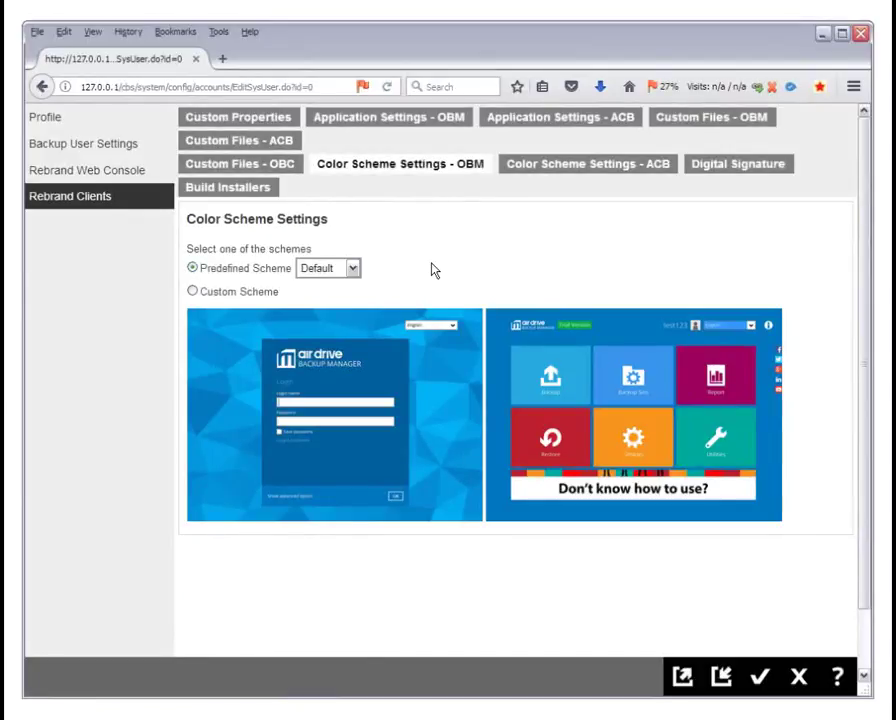
click(349, 271)
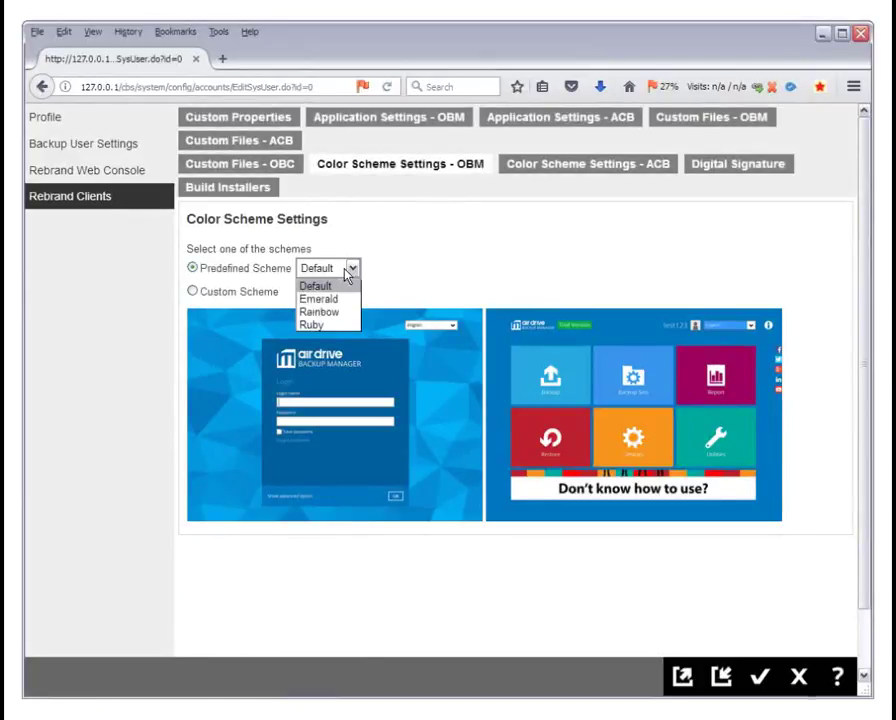
click(342, 300)
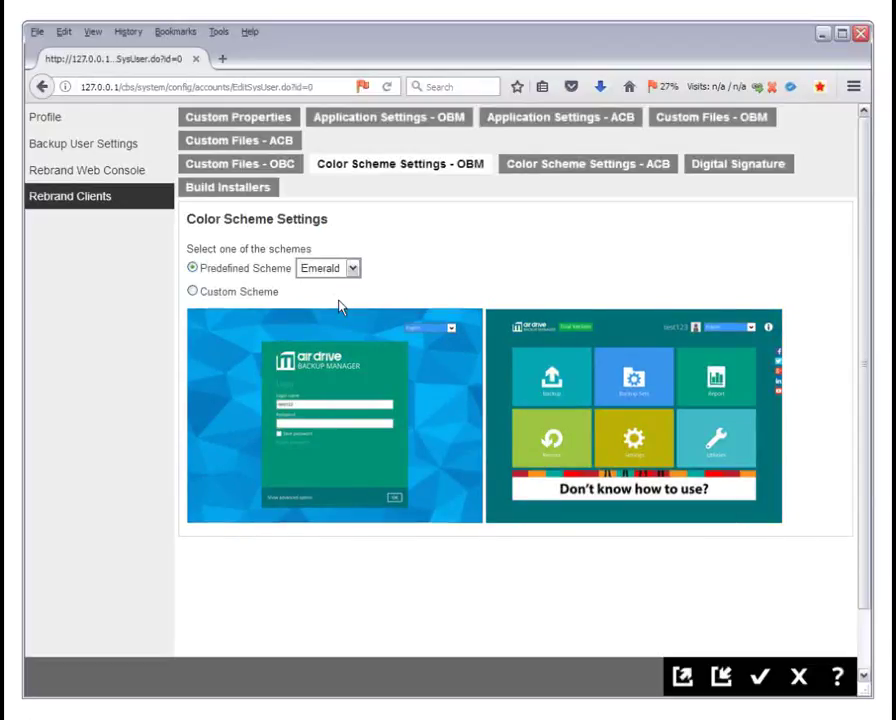
Set the ACB client's predefined color scheme to Ruby, recheck the OBM scheme and save the client settings
click(551, 167)
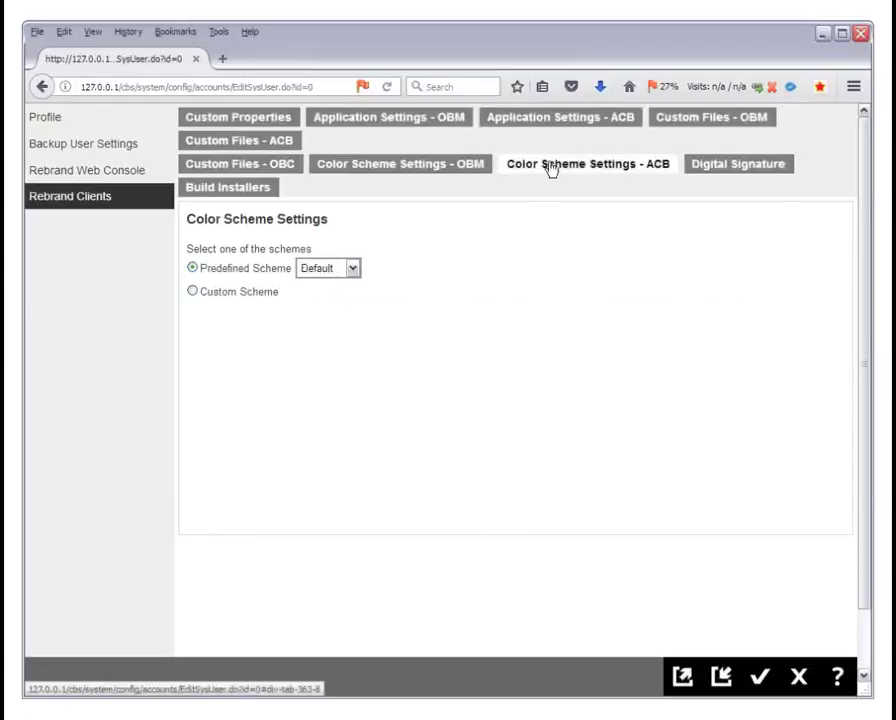
click(352, 270)
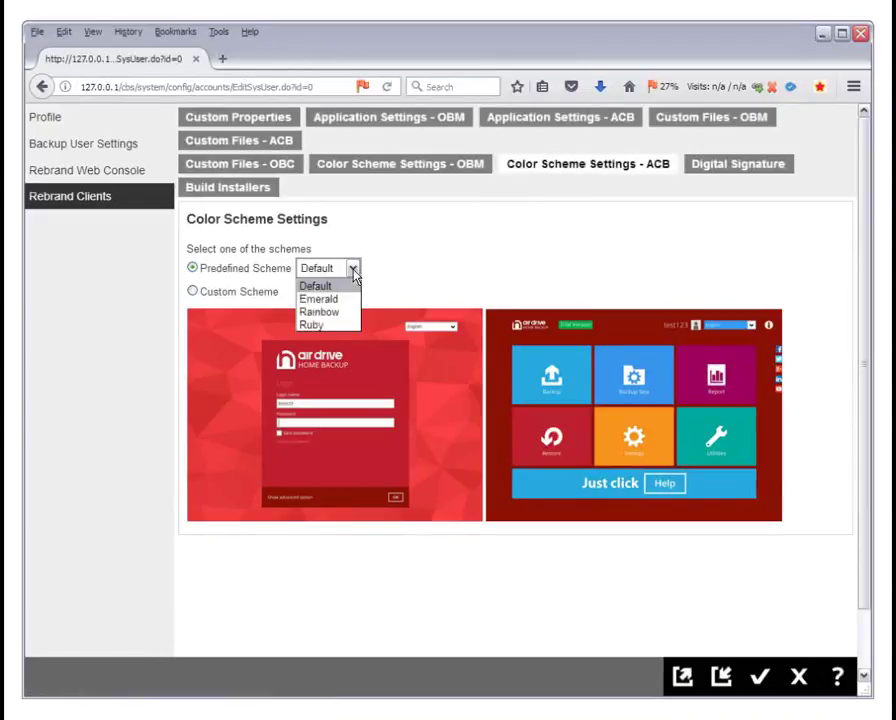
click(348, 325)
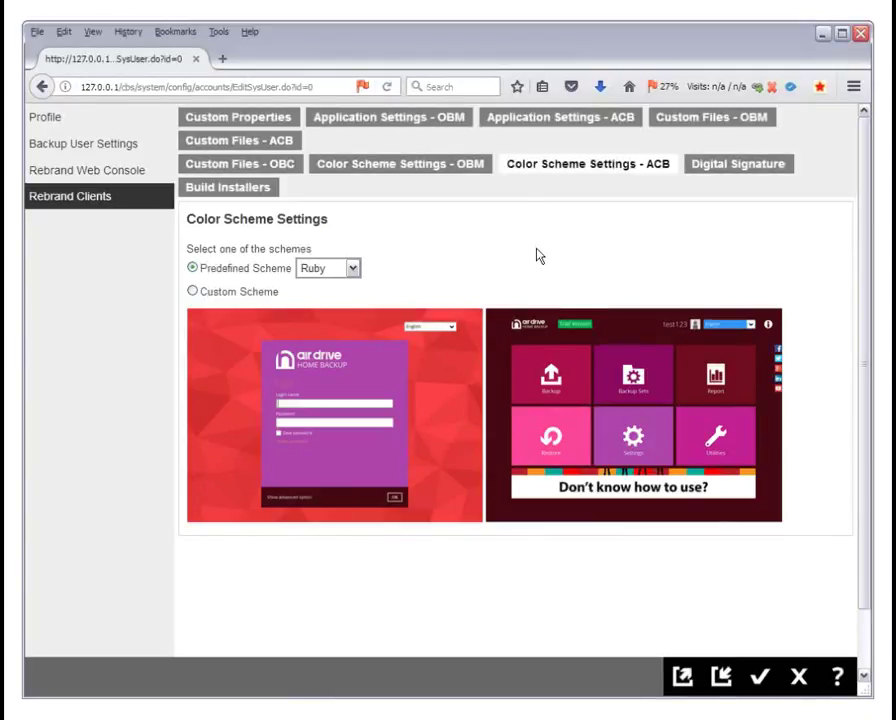
click(450, 166)
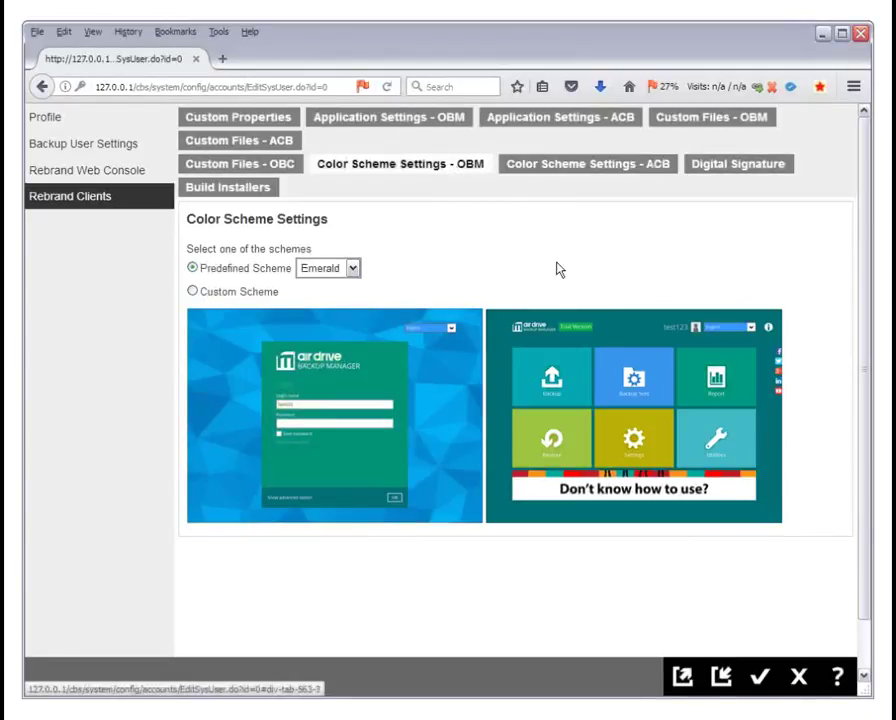
click(763, 678)
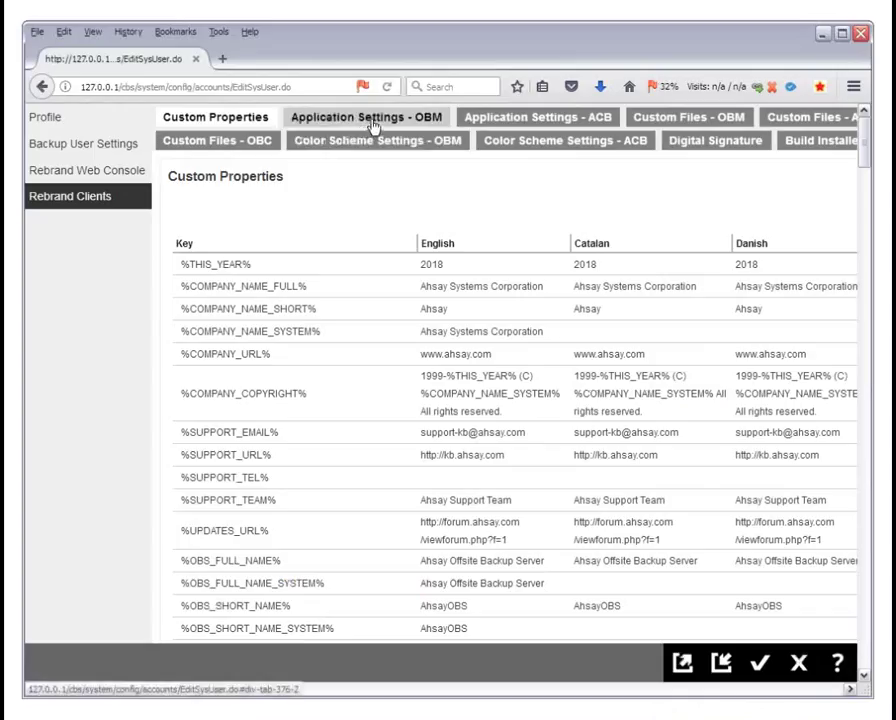
Set the Backup Server in the OBM application settings to backup.mydomain.com
click(370, 122)
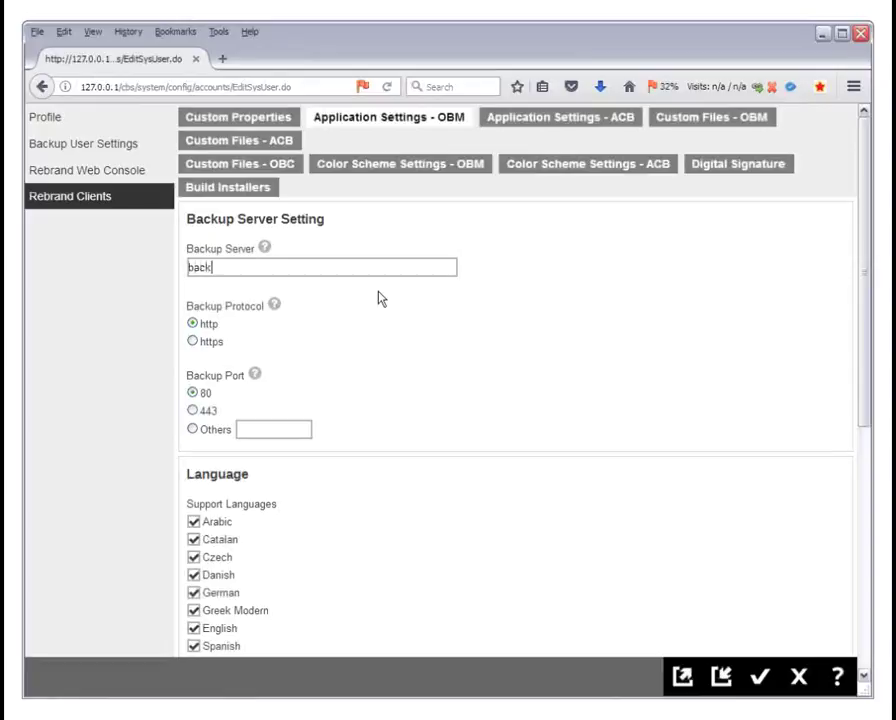
text(mydomain.com.)
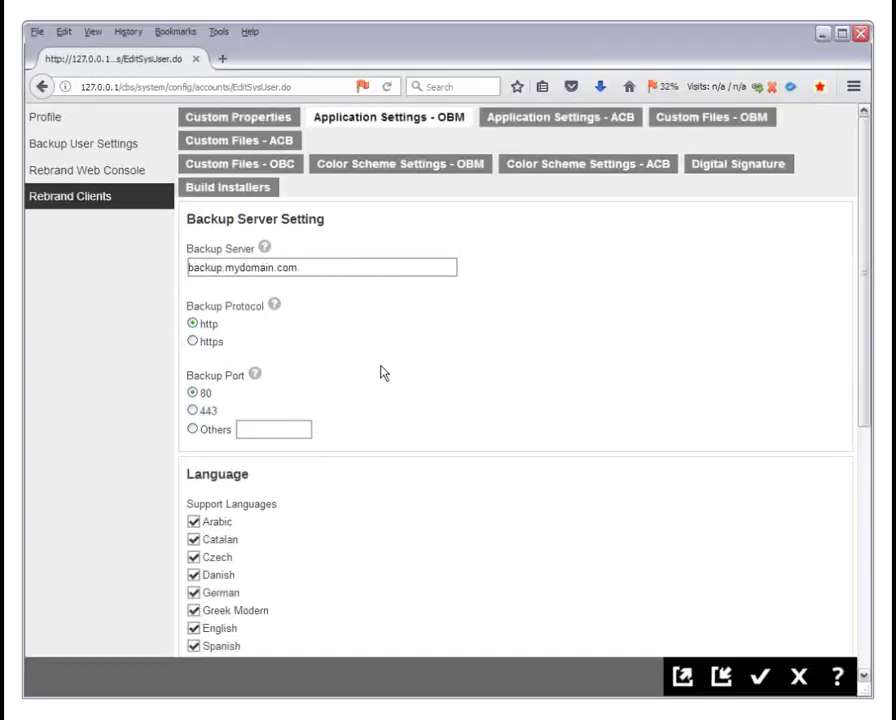
Limit the OBM supported languages to English, Japanese, Chinese (Simplified) and Chinese (Traditional) by clearing all the others
scroll(381, 373, down, 3)
scroll(381, 373, down, 4)
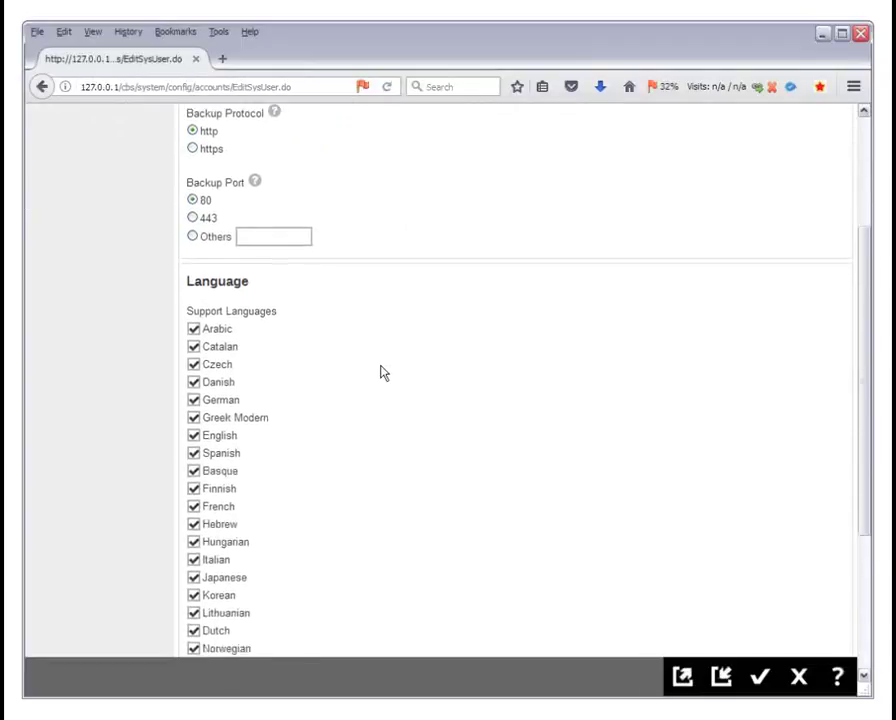
scroll(381, 372, up, 2)
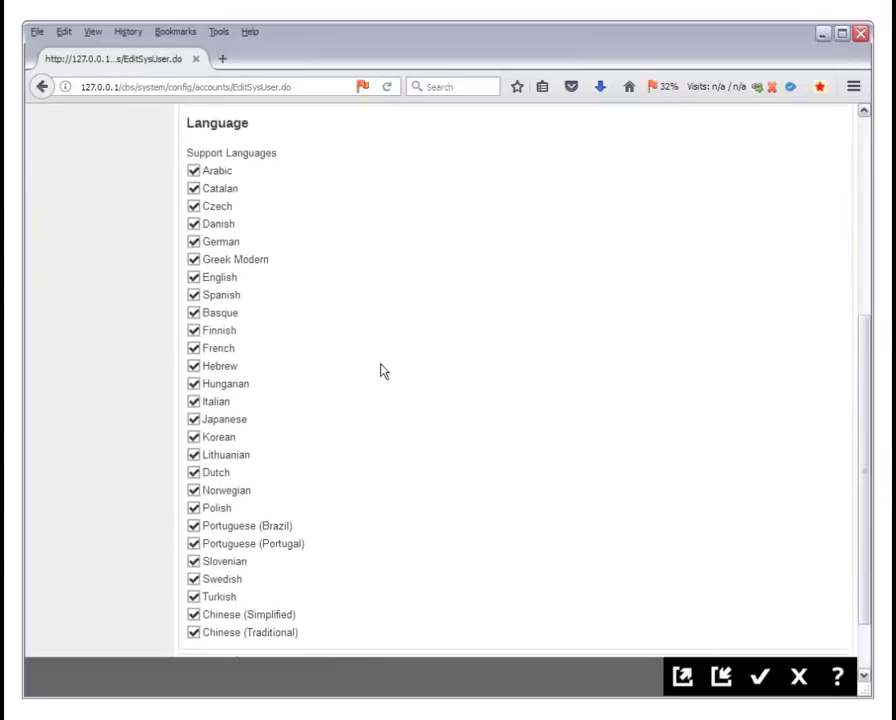
click(194, 181)
click(194, 199)
click(194, 216)
click(194, 234)
click(194, 252)
click(194, 270)
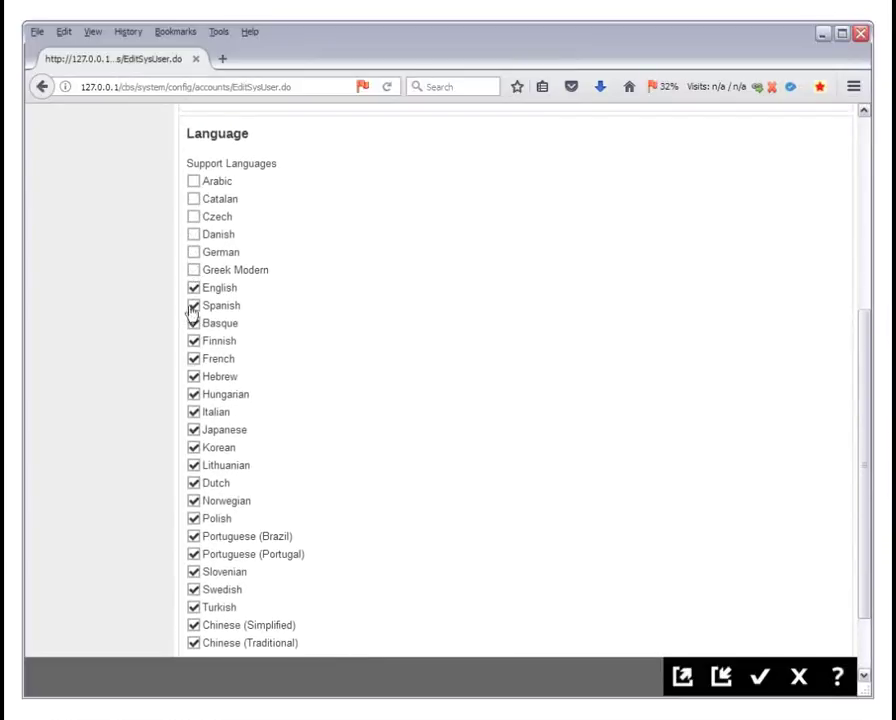
click(194, 306)
click(194, 323)
click(194, 341)
click(194, 358)
click(194, 376)
click(194, 394)
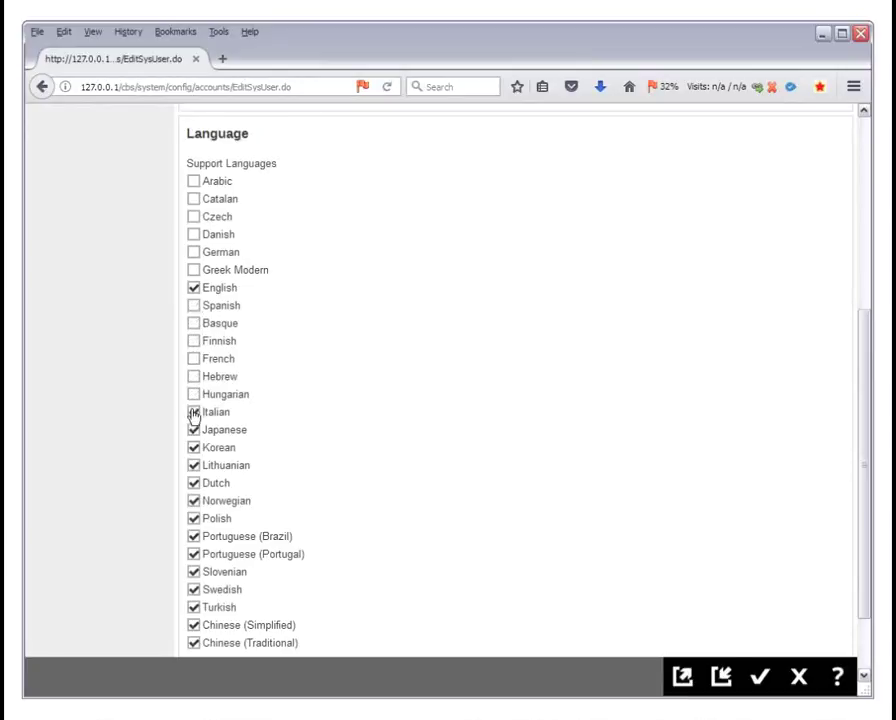
click(194, 412)
click(194, 447)
click(194, 465)
click(194, 483)
click(194, 500)
click(194, 518)
click(194, 536)
click(194, 554)
click(194, 572)
click(194, 589)
scroll(322, 587, down, 2)
click(194, 522)
scroll(372, 482, up, 6)
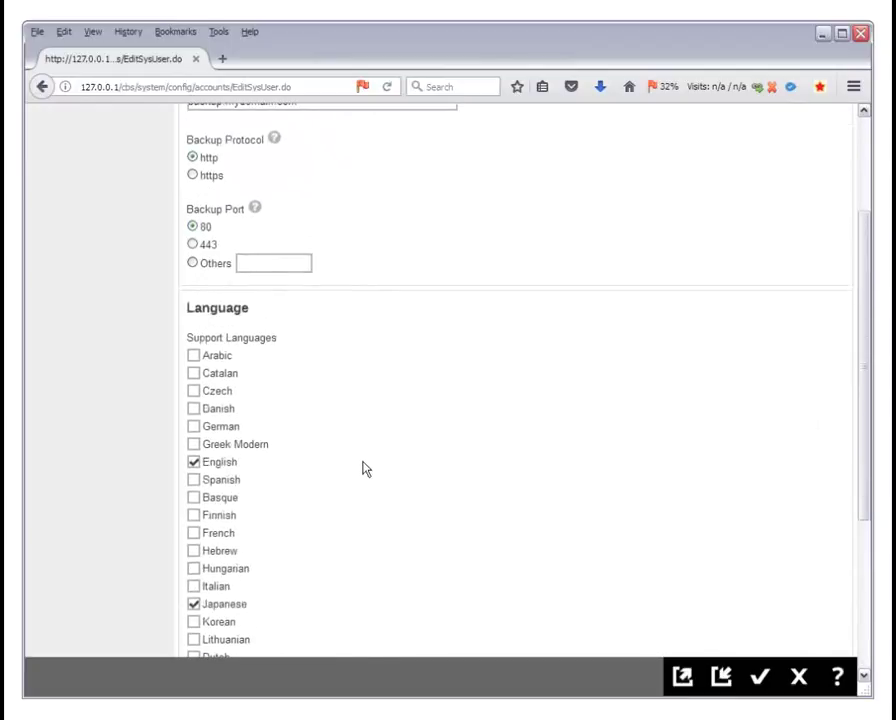
Enable showing the select language drop down list and backup server URL for OBM, and open the ACB application settings
scroll(365, 468, down, 6)
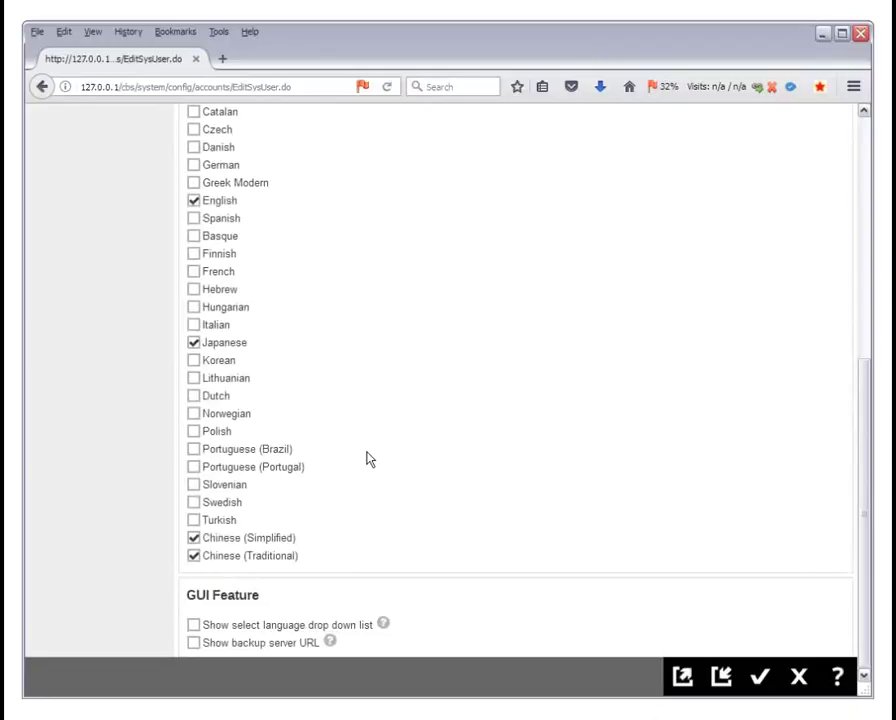
click(194, 625)
click(194, 643)
scroll(456, 500, up, 5)
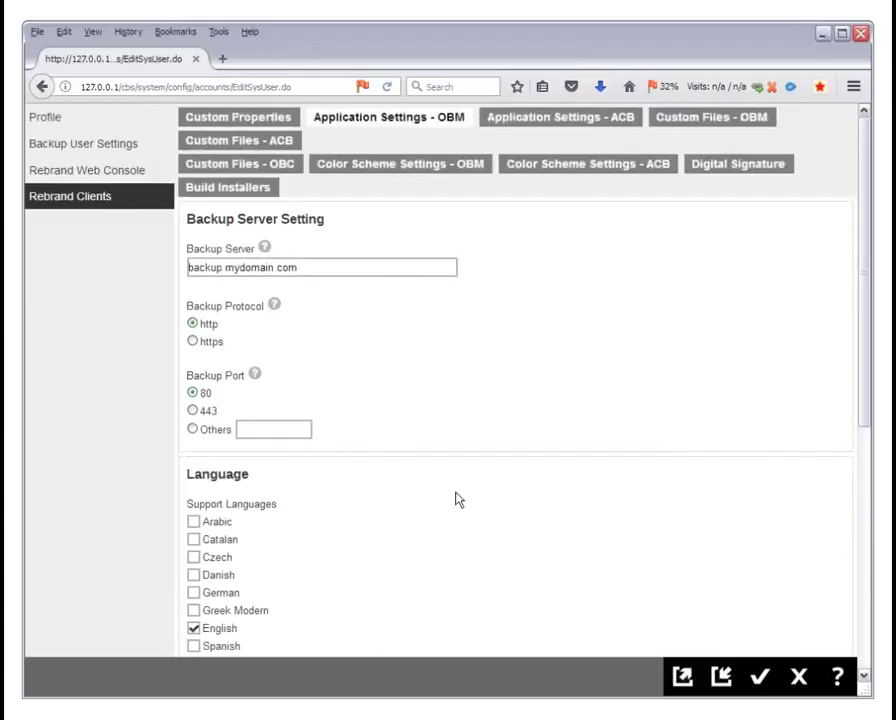
click(560, 117)
click(218, 268)
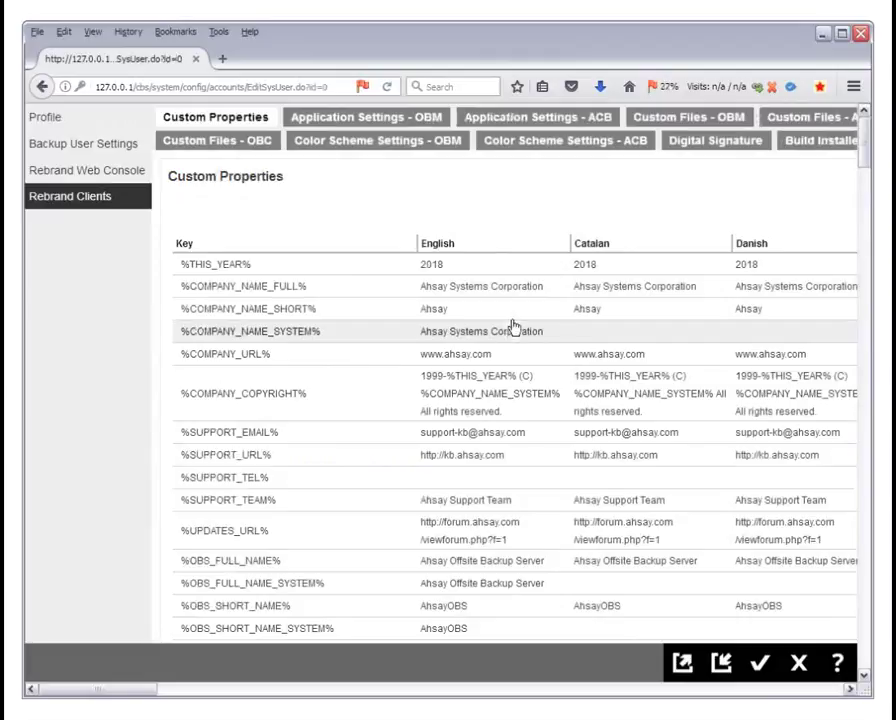
Set the %COMPANY_NAME_FULL% property to "MegaBackup Inc." in English, copy it to all other languages and confirm
click(259, 295)
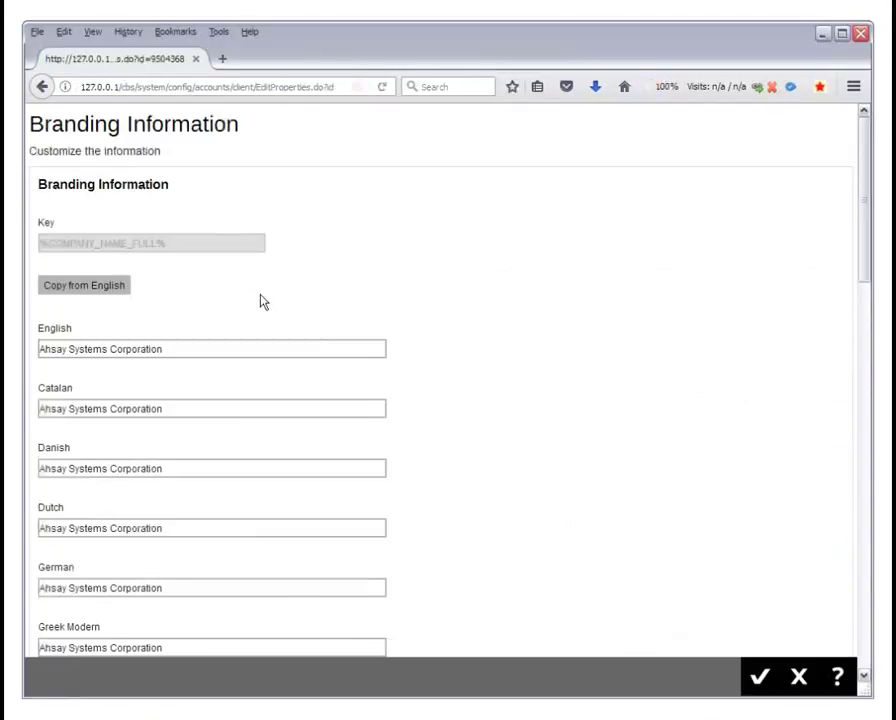
triple_click(132, 352)
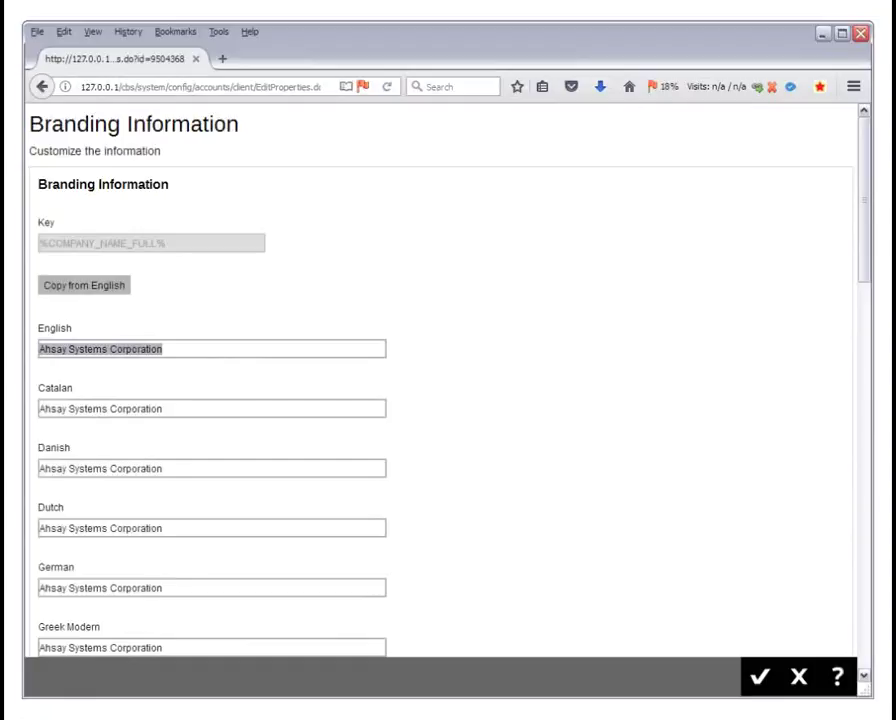
text(M)
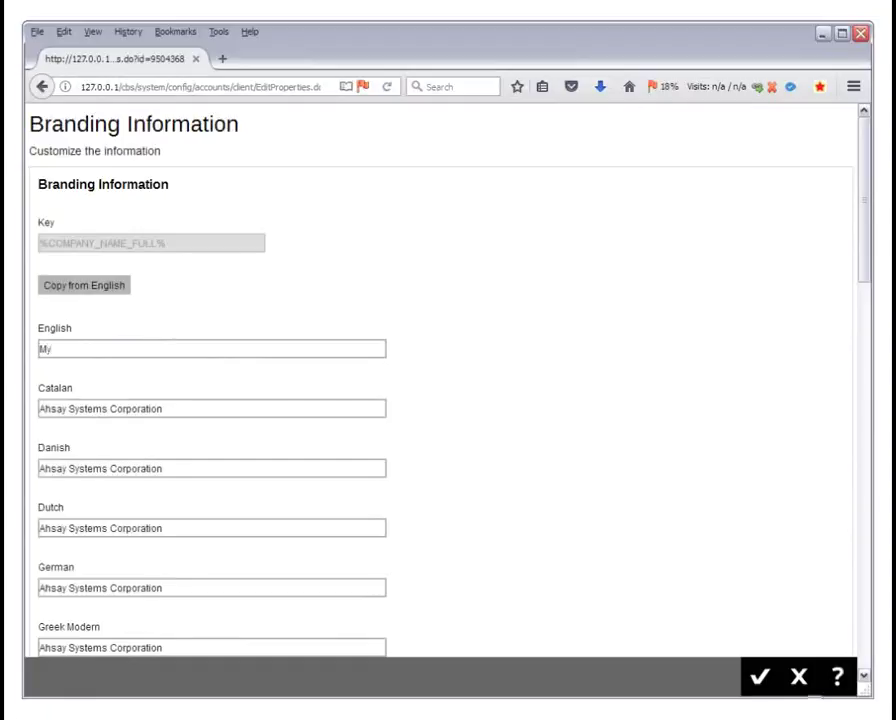
text(egaBackup Inc.)
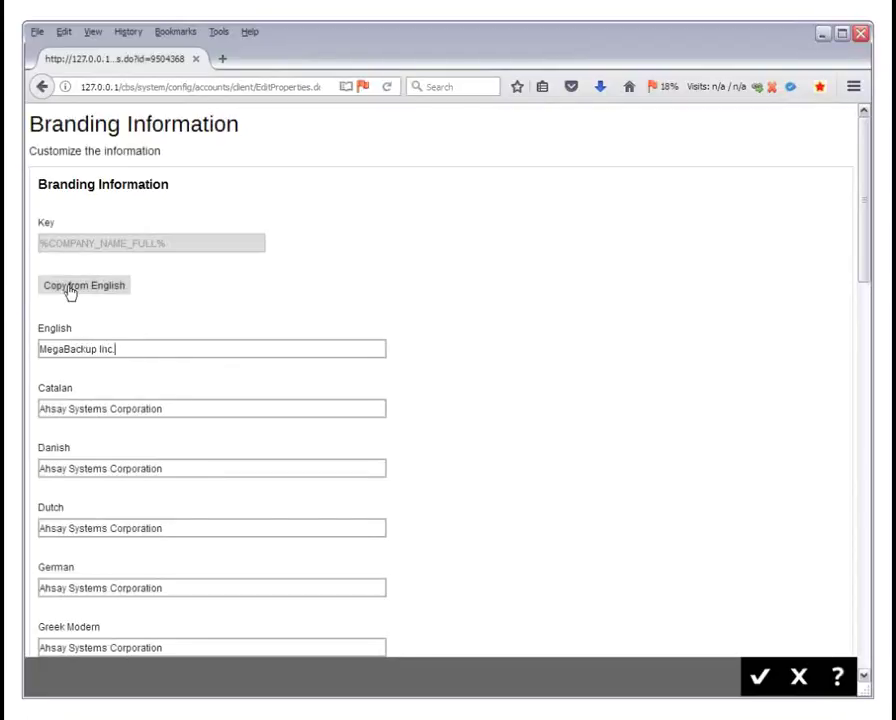
click(116, 292)
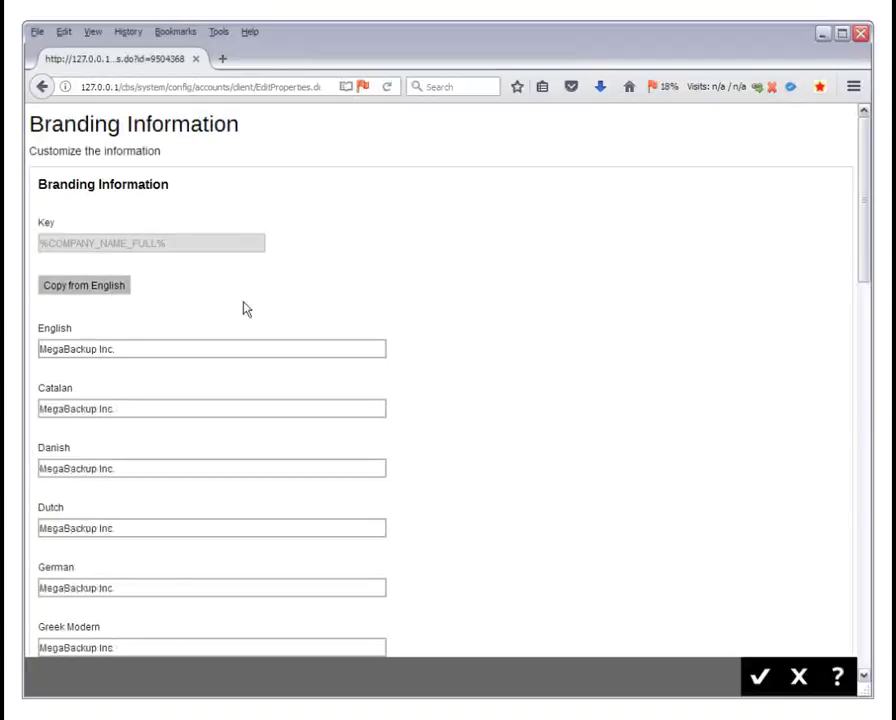
scroll(454, 407, down, 9)
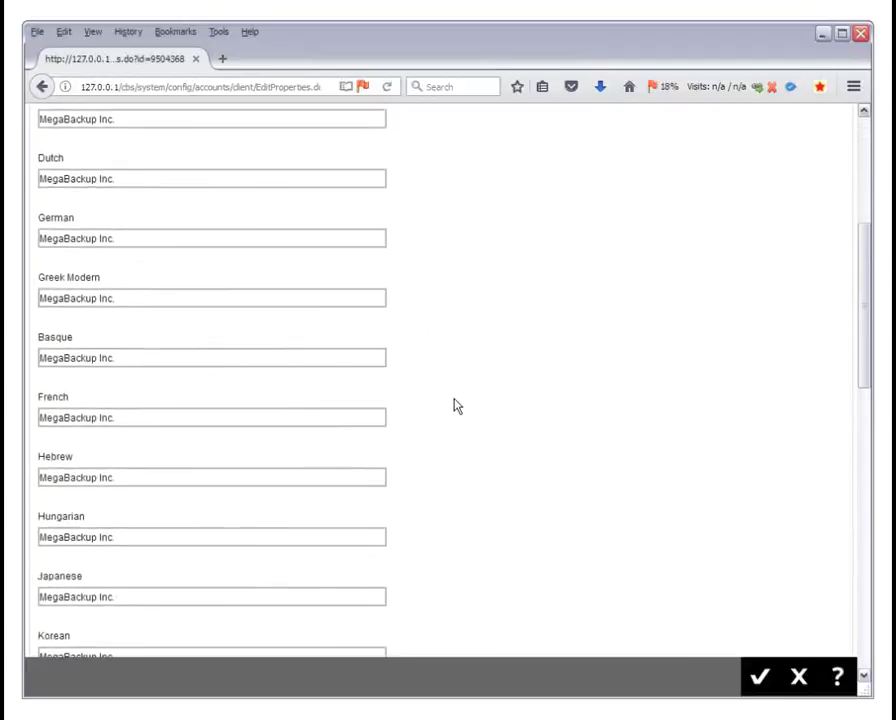
scroll(454, 406, down, 7)
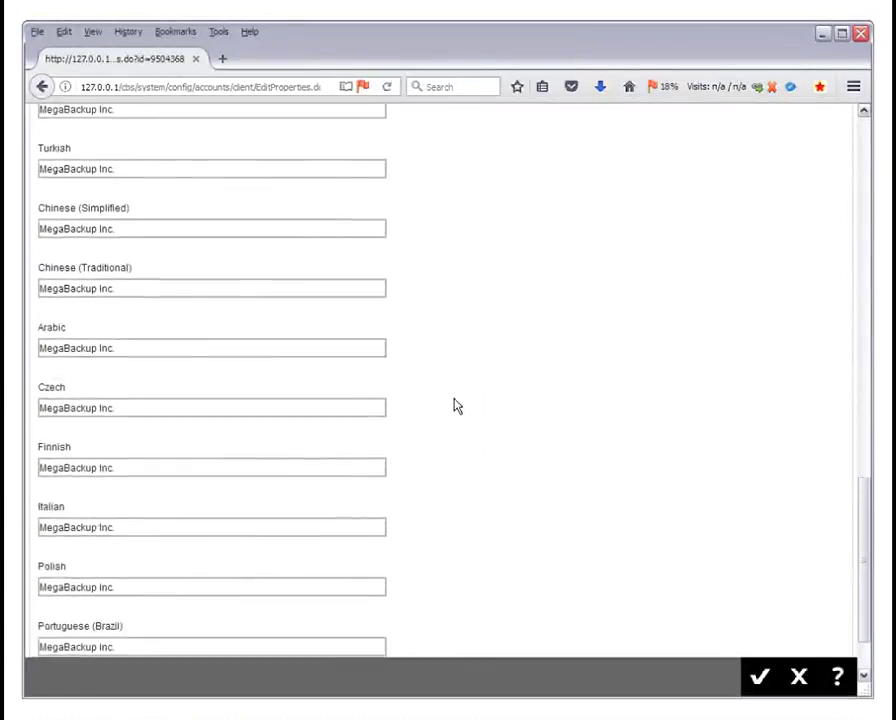
click(758, 675)
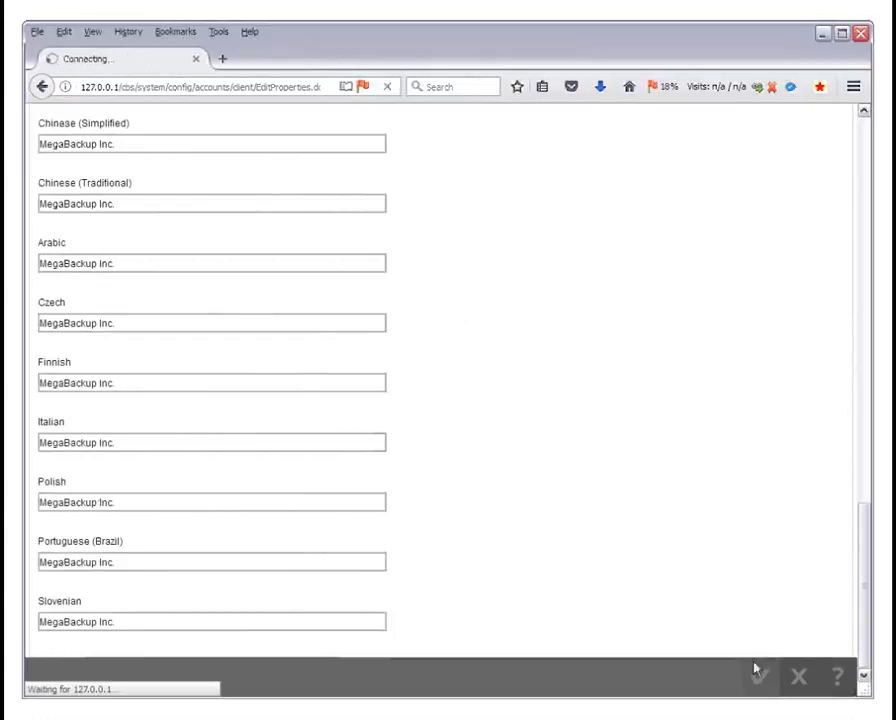
Check the updated custom properties, then confirm the client rebranding changes and save them
scroll(390, 384, down, 3)
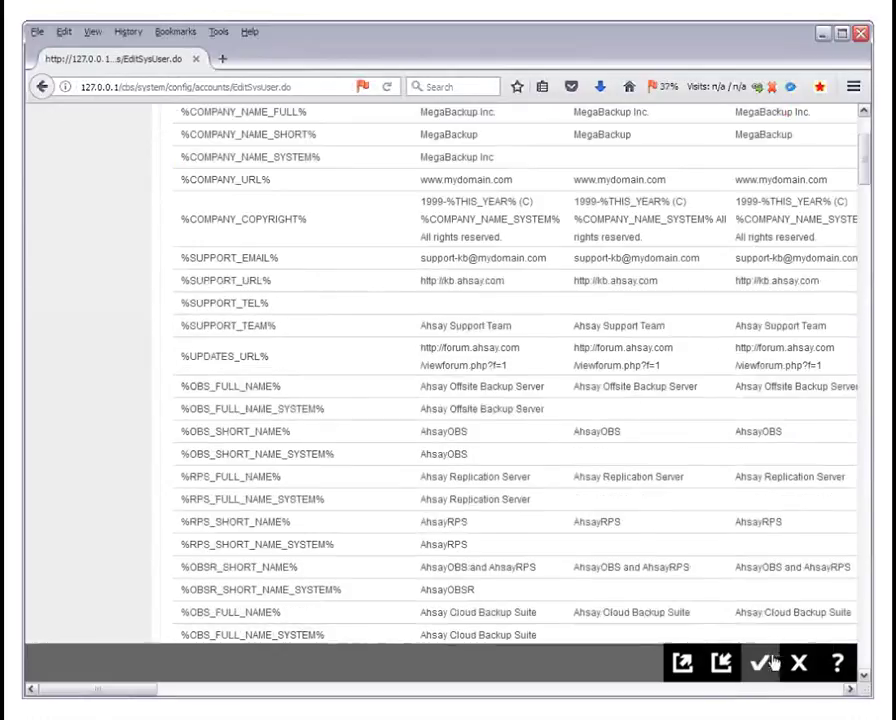
click(768, 668)
click(773, 677)
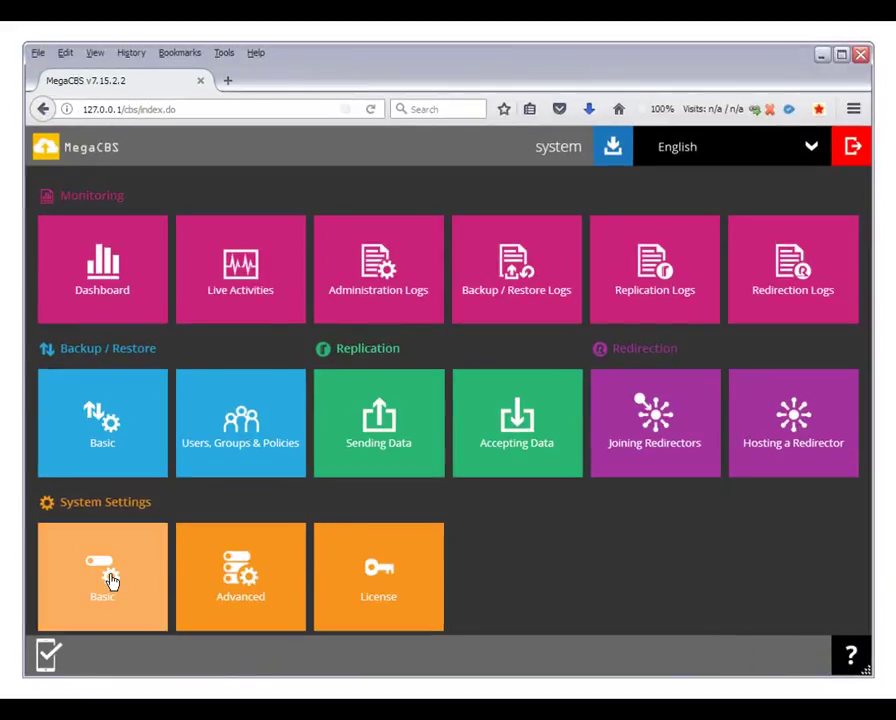
Open the system user's client rebranding settings and review the application settings, custom files, color schemes and digital signature
click(112, 580)
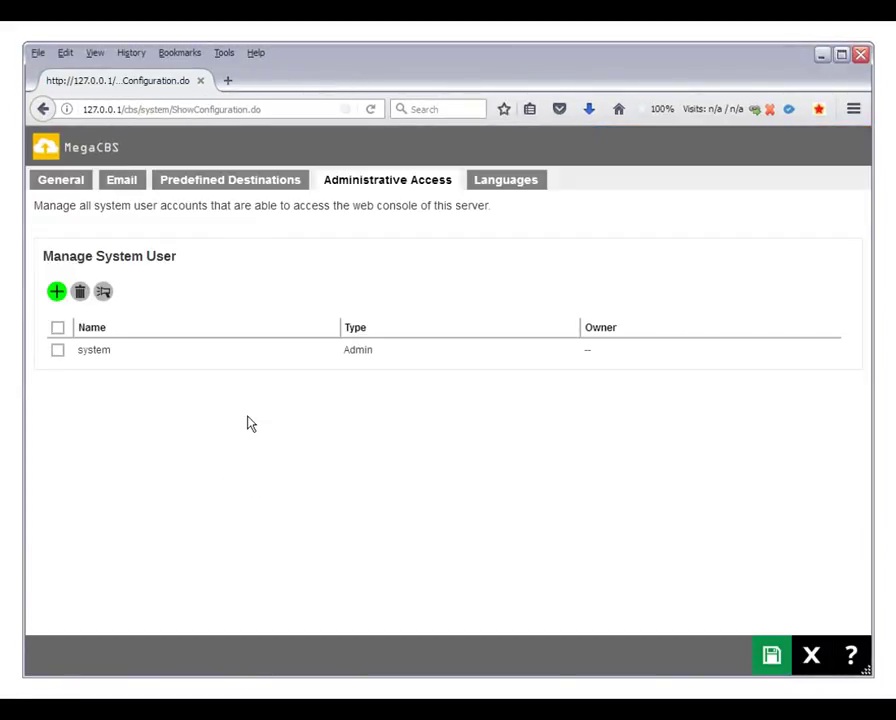
click(94, 356)
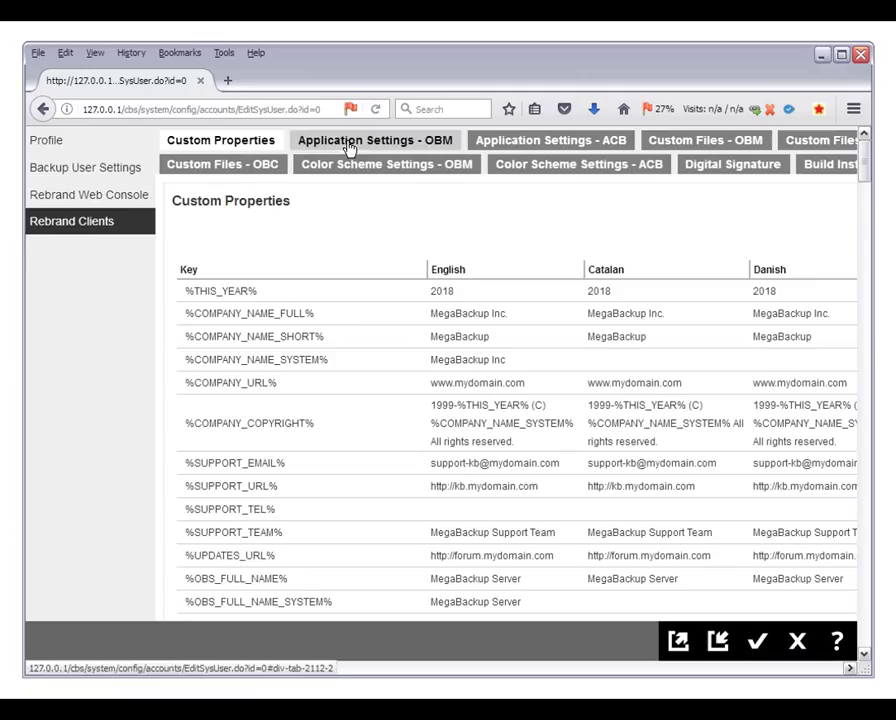
click(351, 147)
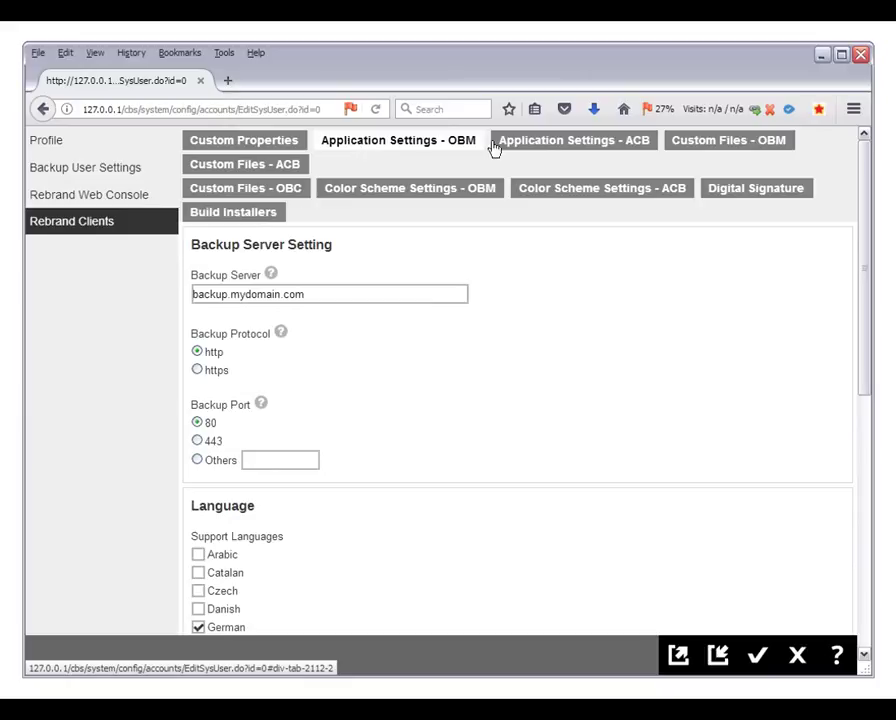
click(574, 146)
click(708, 146)
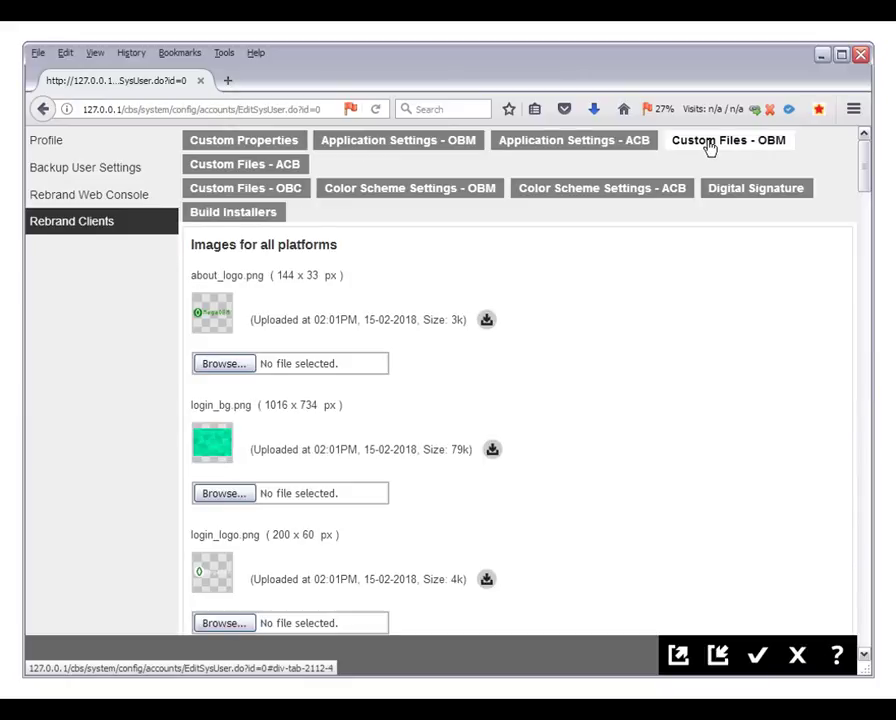
click(212, 166)
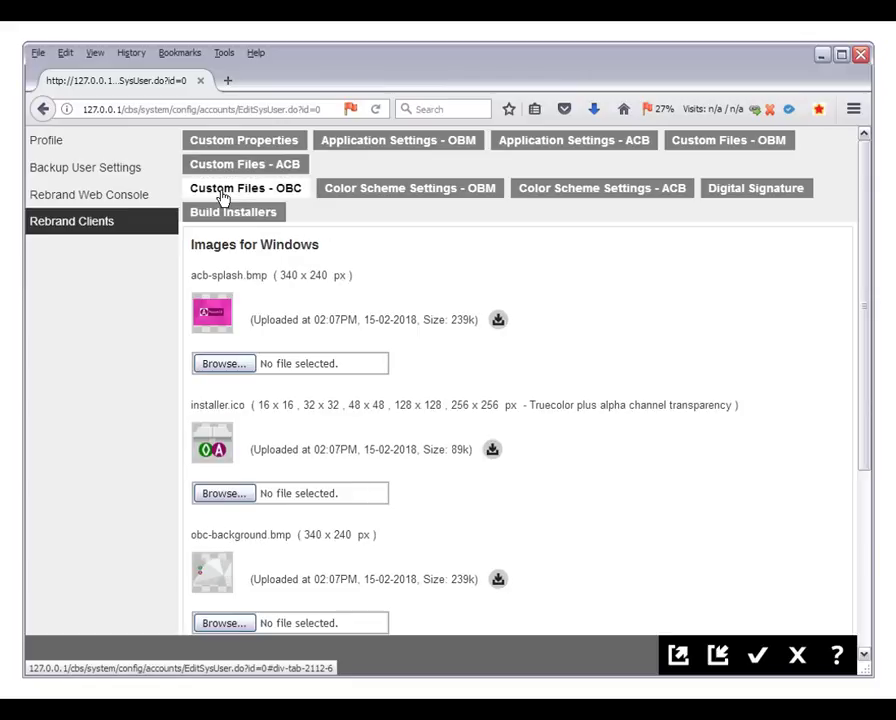
click(422, 195)
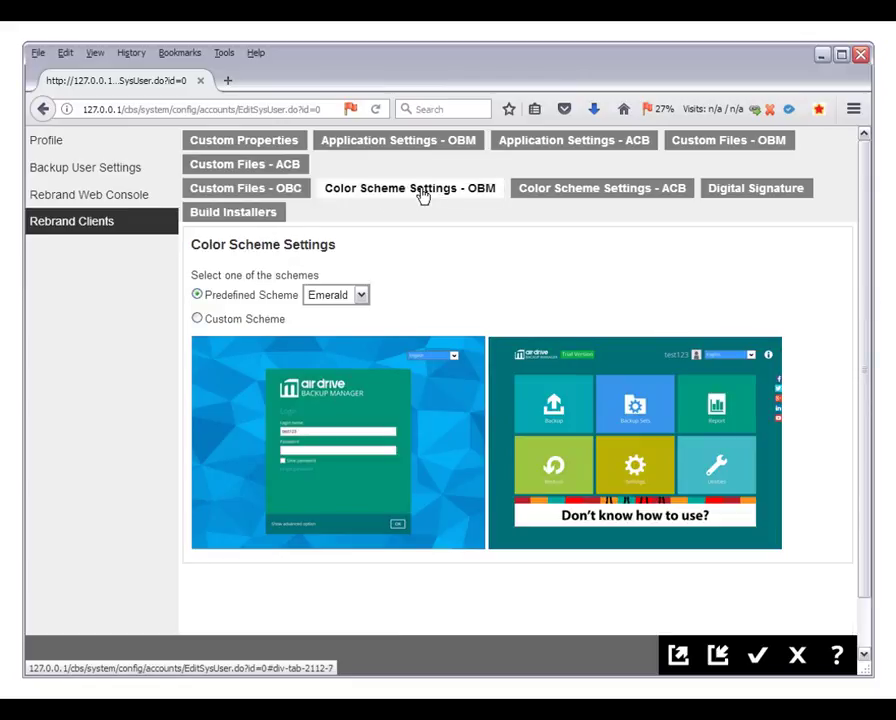
click(634, 200)
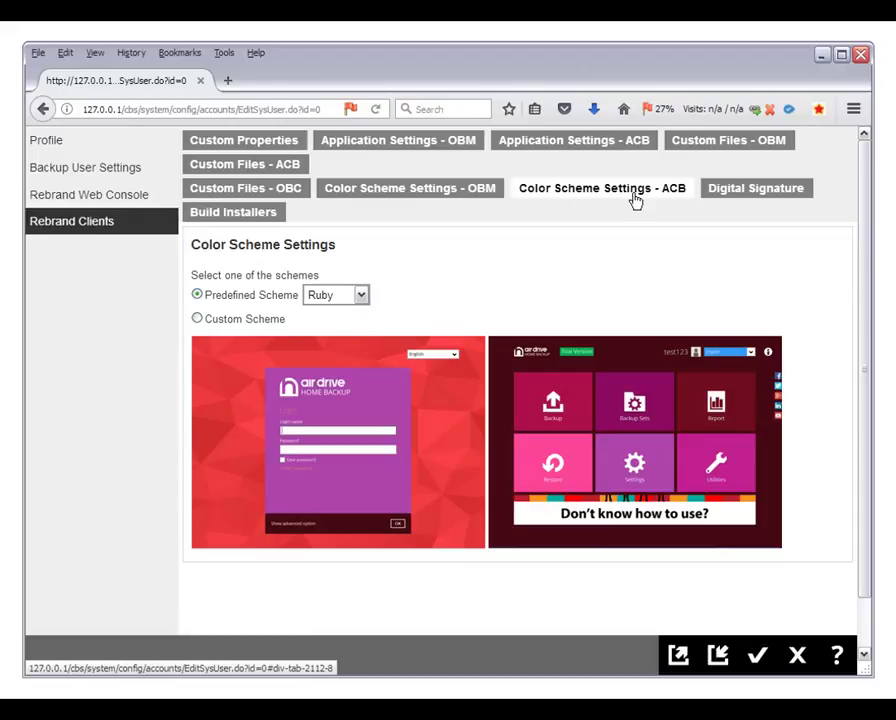
click(773, 199)
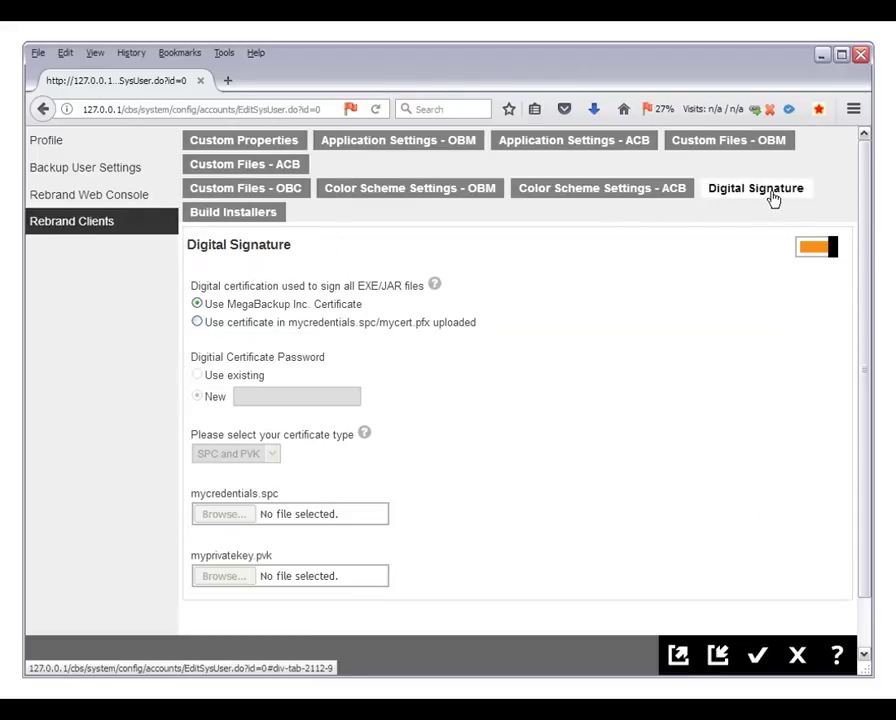
Build the branded client installers, check the build status, and confirm and save the system user configuration
click(238, 219)
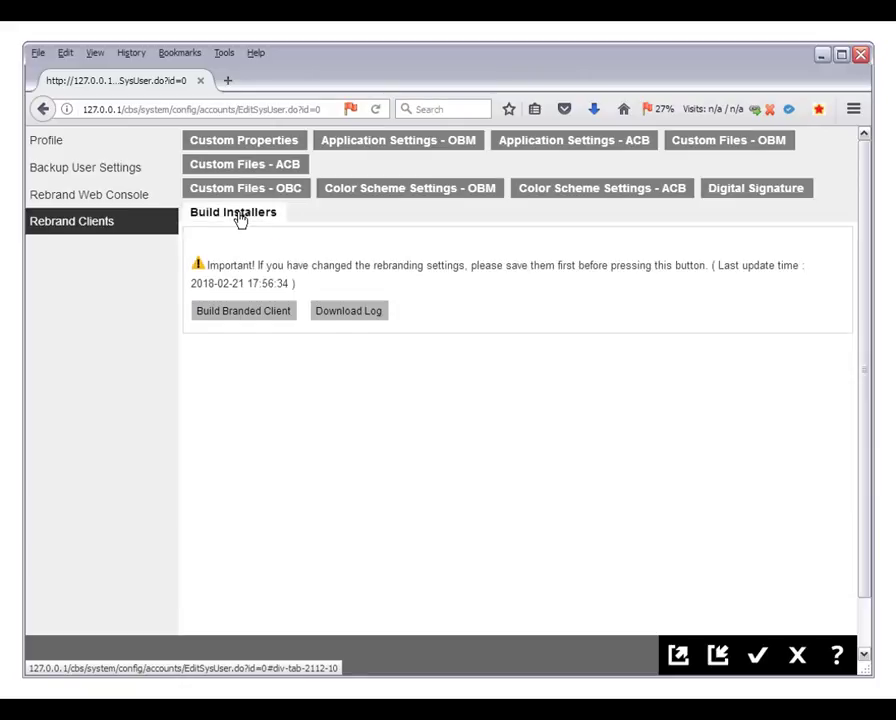
click(240, 316)
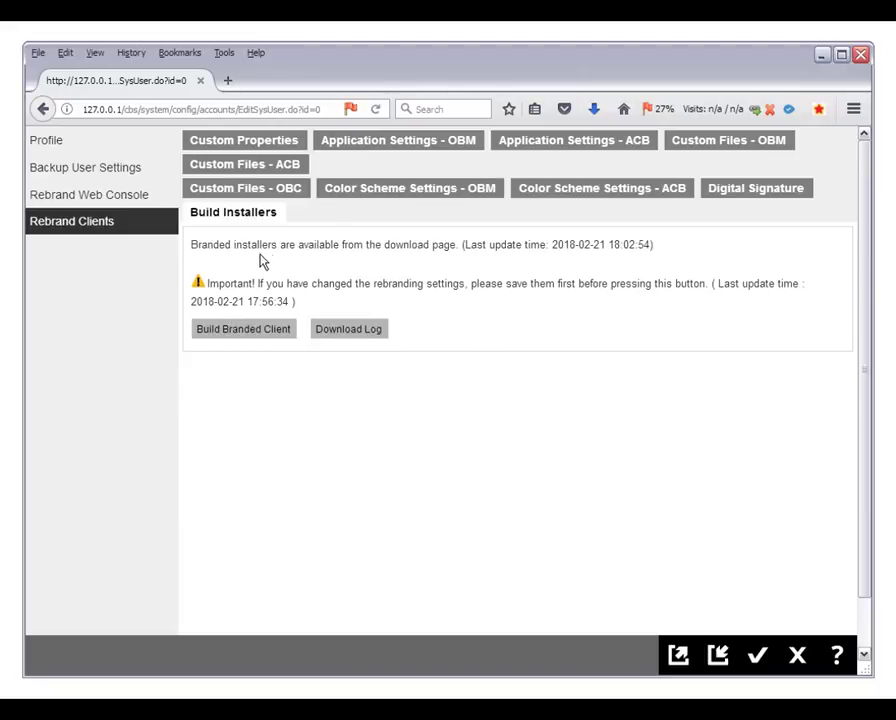
drag(192, 244, 690, 250)
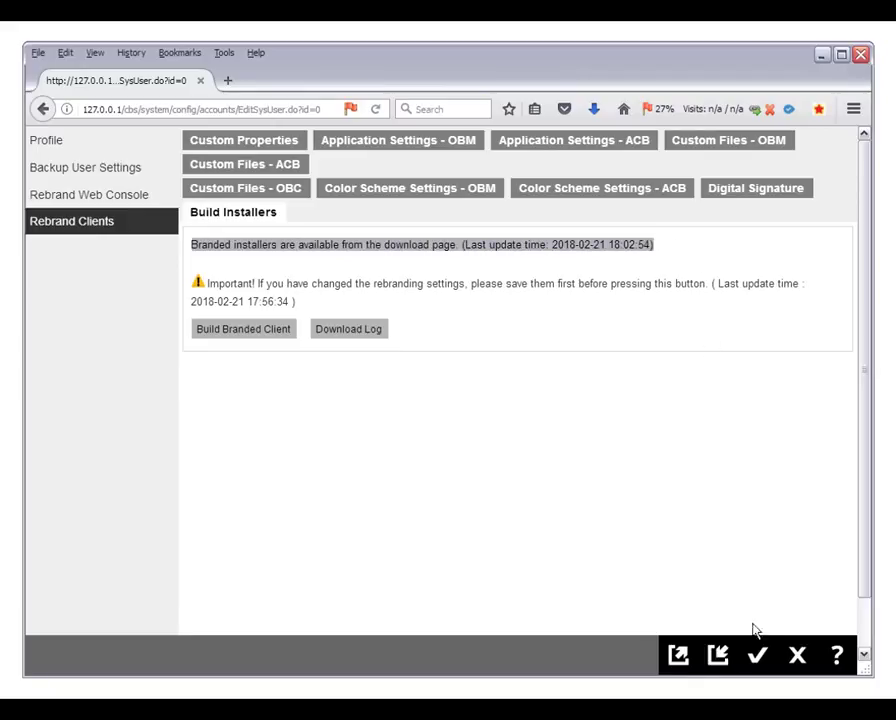
click(758, 655)
click(768, 655)
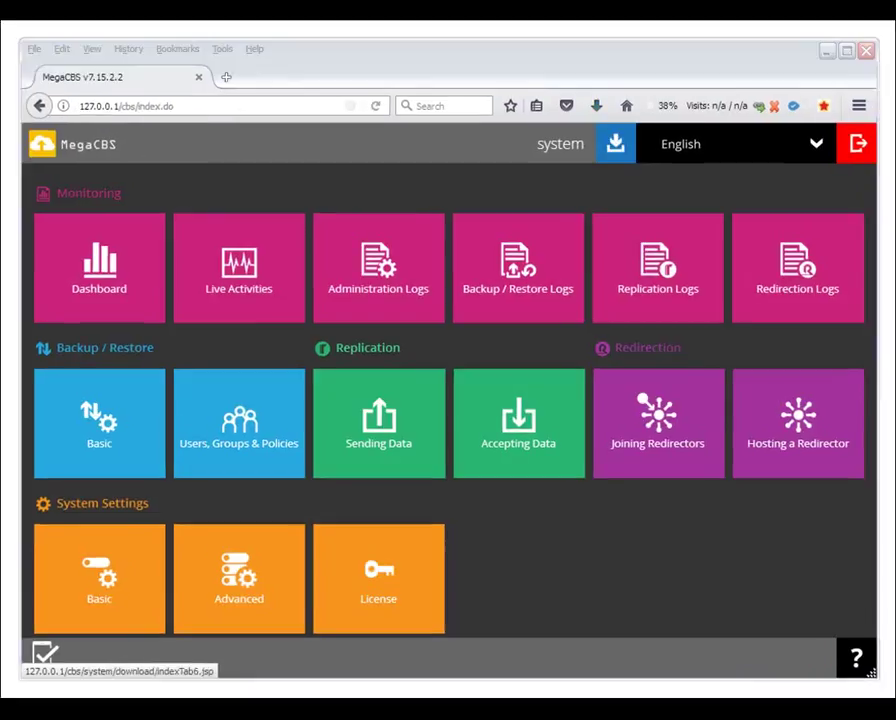
Download the offline MegaOBM installer for Windows and extract obm-win.exe from obm-win.zip into the MegaOBM folder
click(616, 146)
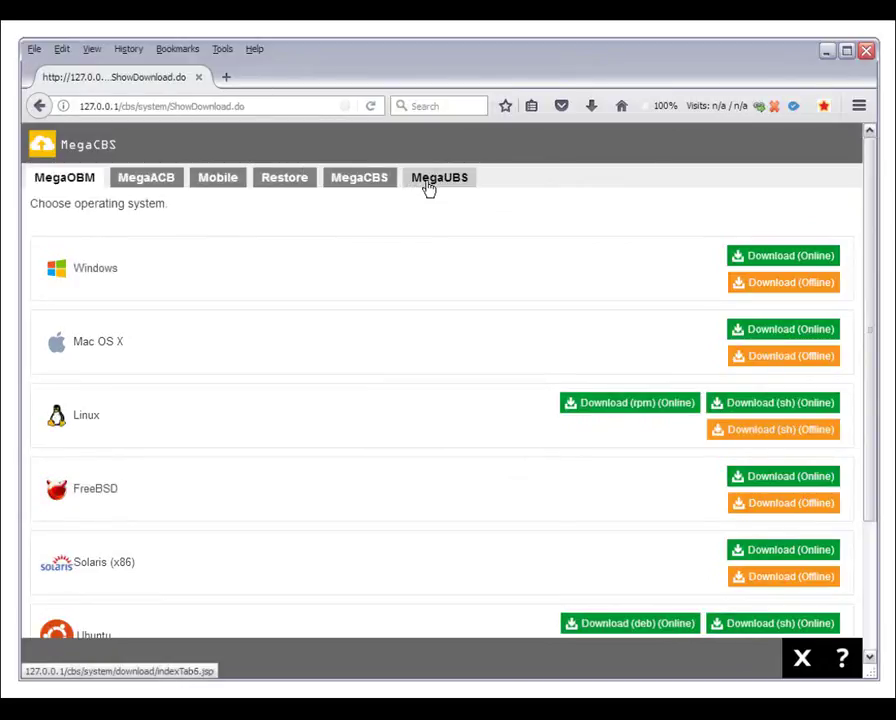
click(787, 283)
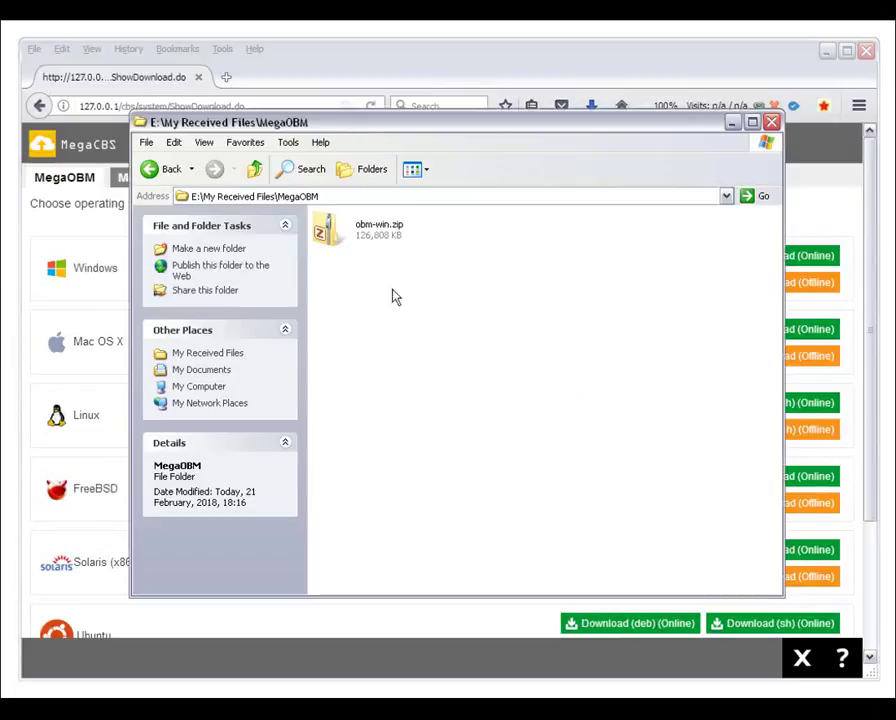
double_click(370, 230)
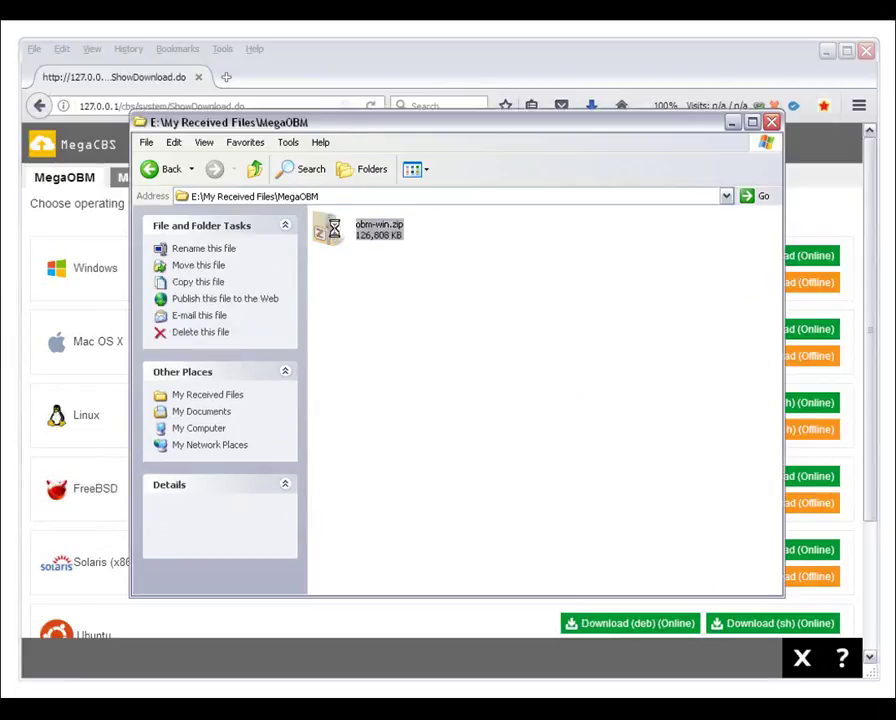
key(ctrl+a)
drag(356, 452, 358, 275)
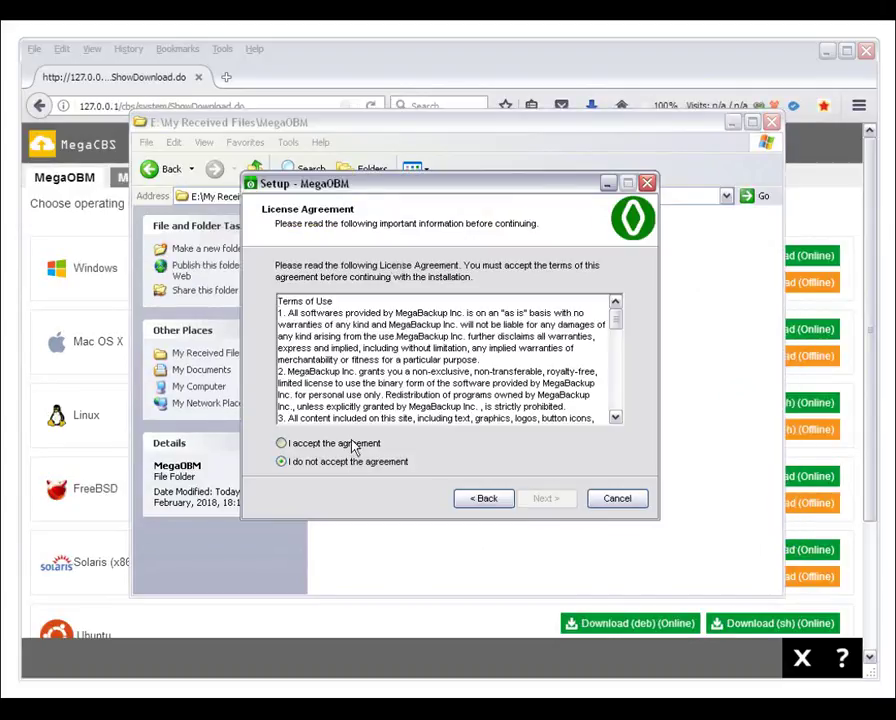
Accept the license agreement and install MegaOBM in C:\Program Files\MegaOBM for anyone who uses this computer, completing the setup
click(352, 444)
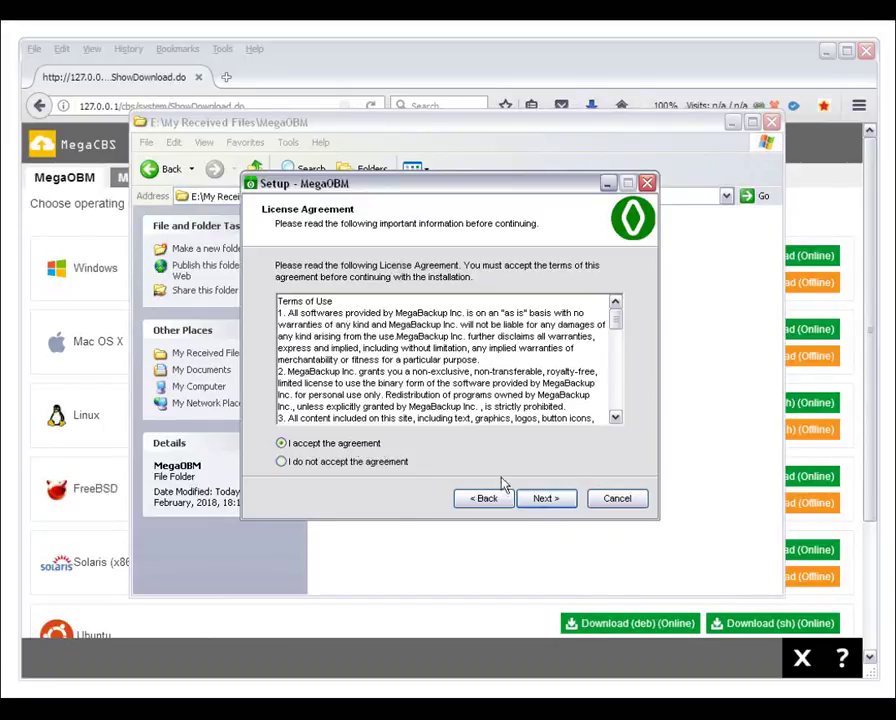
click(544, 498)
click(550, 504)
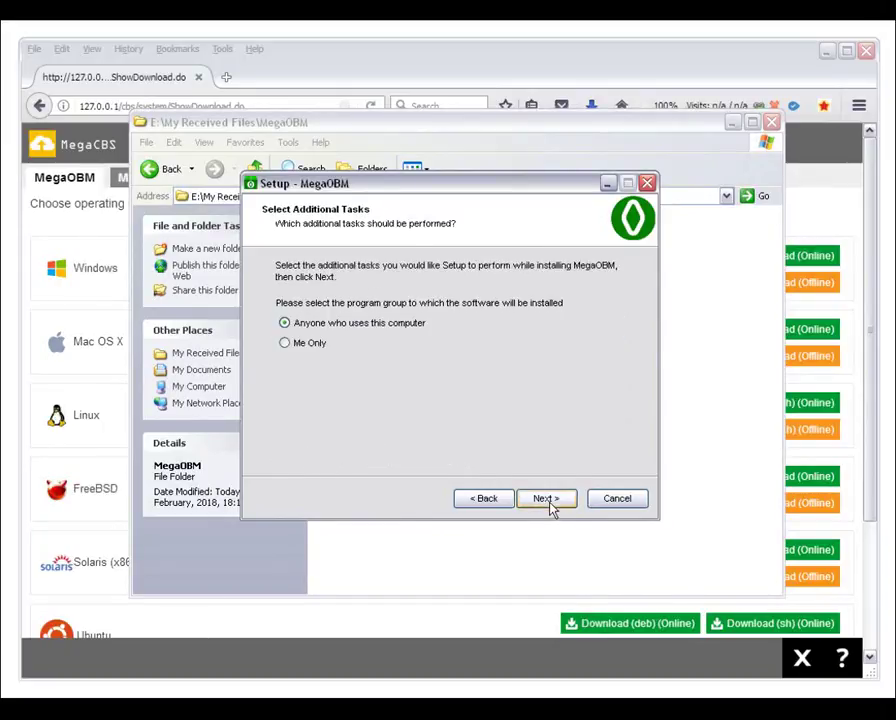
click(548, 500)
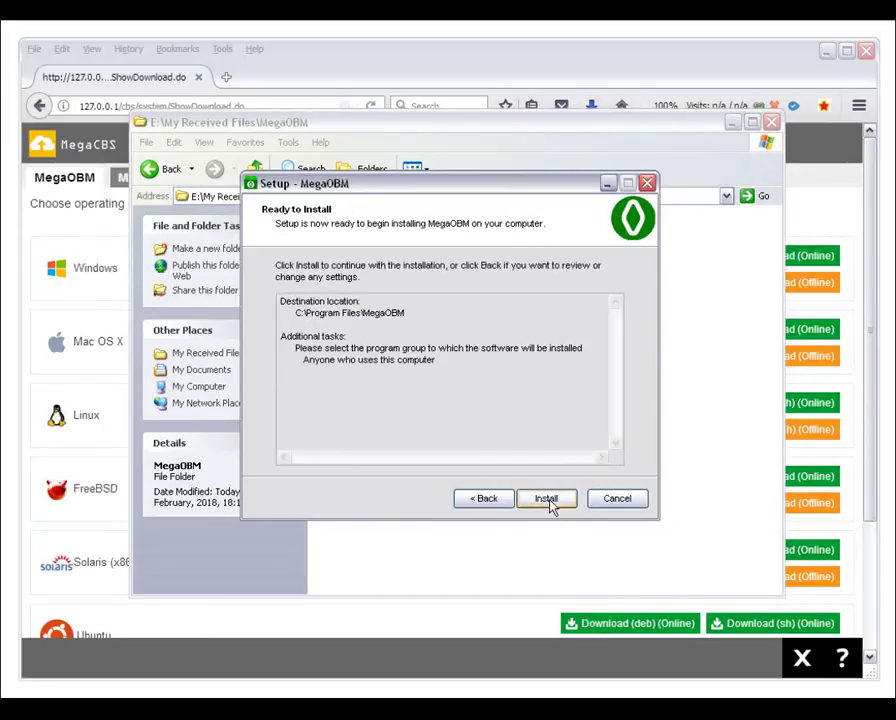
click(548, 500)
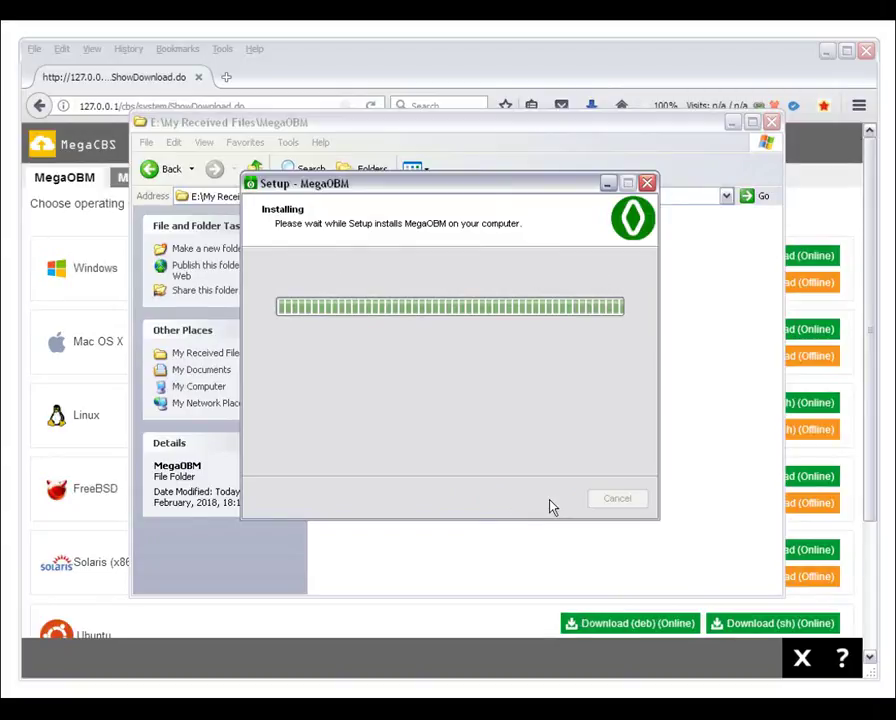
click(546, 500)
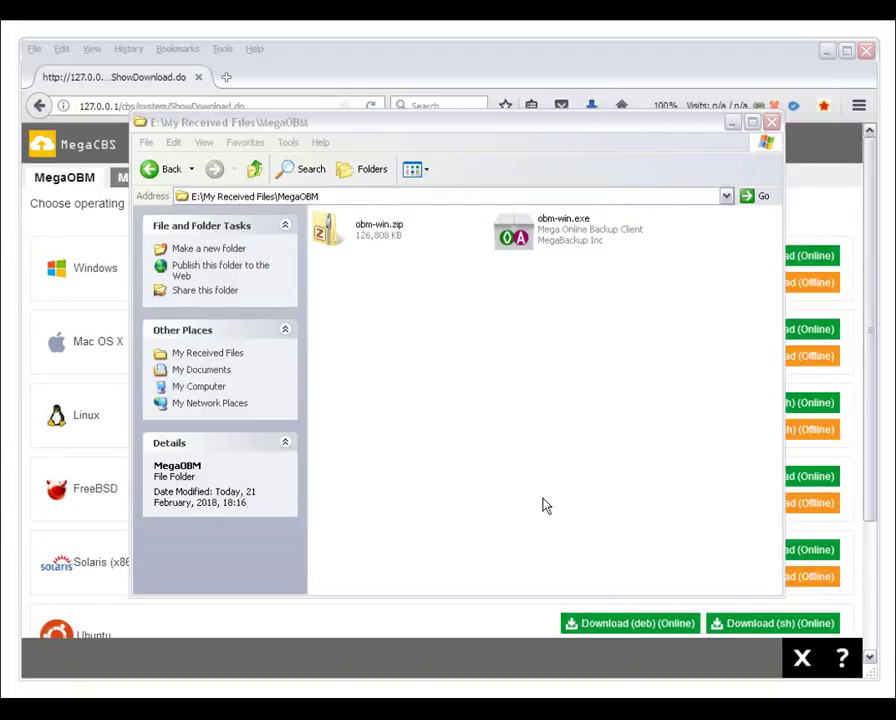